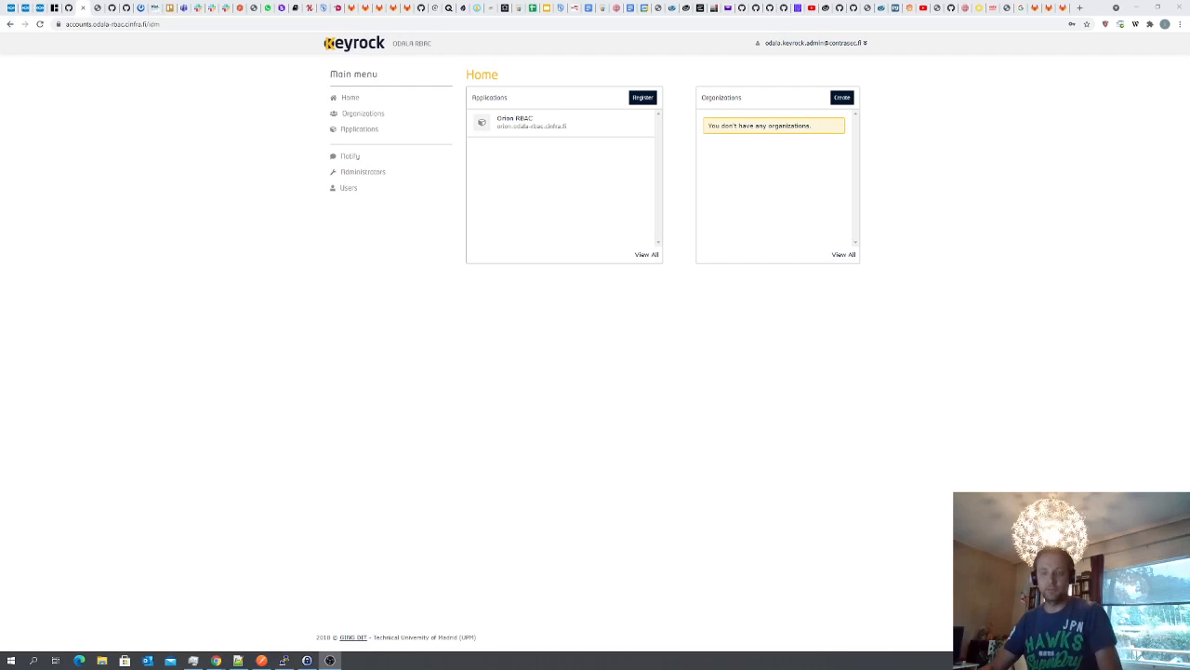
pyautogui.hotkey('alt', 'Tab')
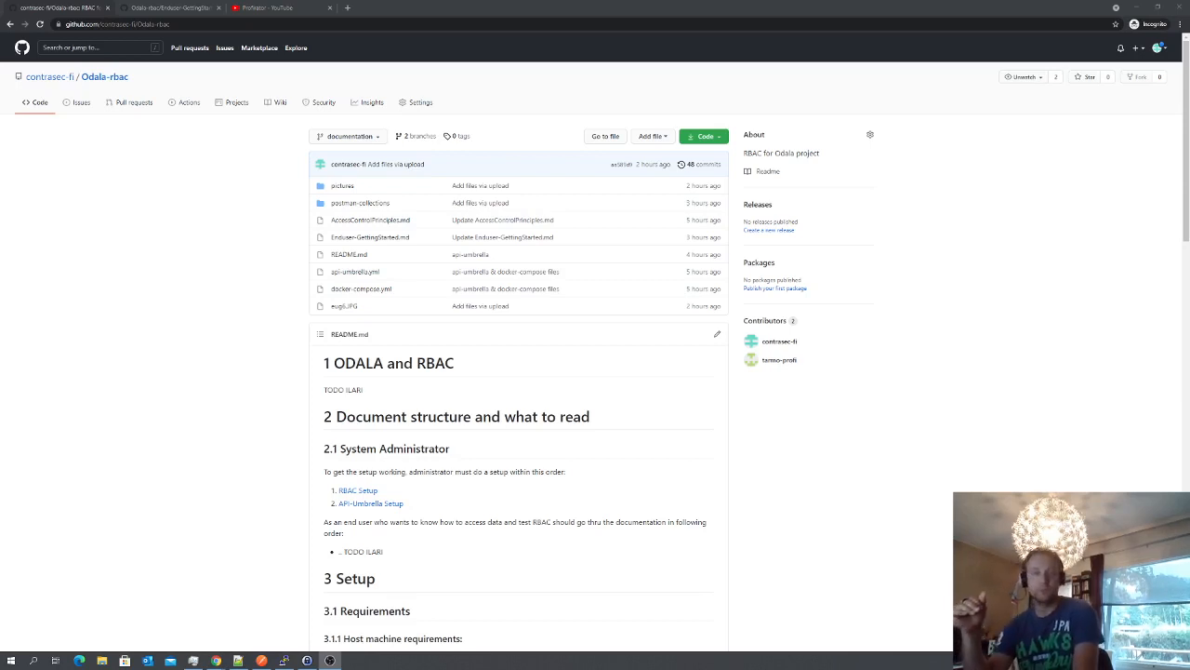
pyautogui.hotkey('alt', 'Tab')
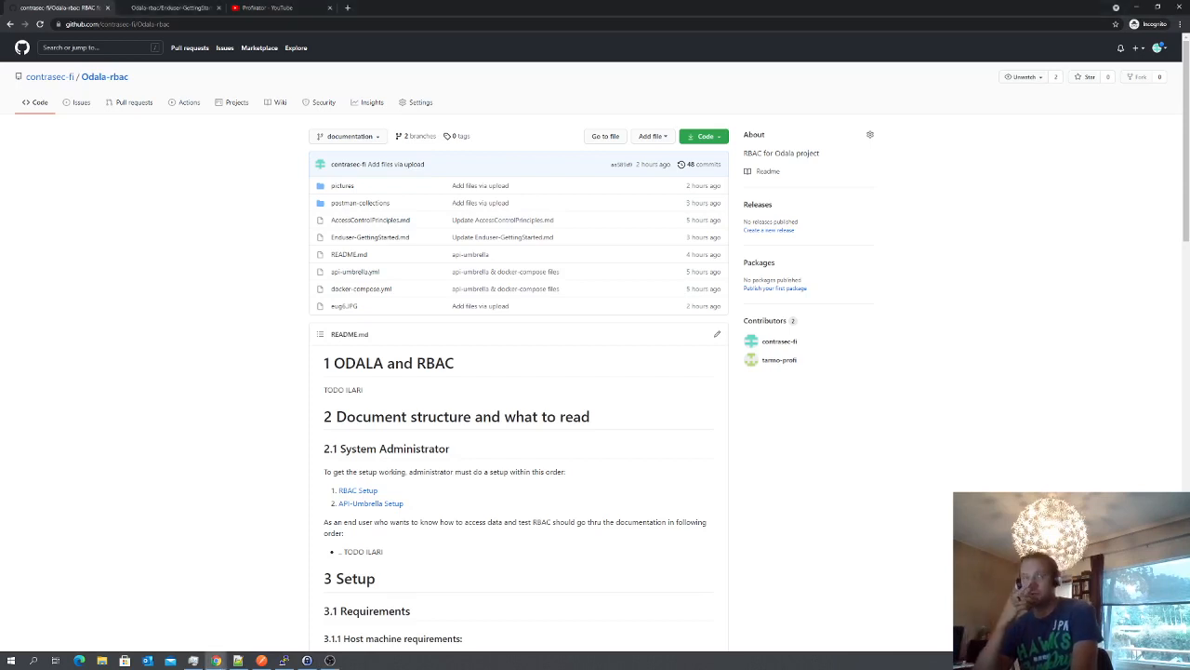
pyautogui.hotkey('alt', 'Tab')
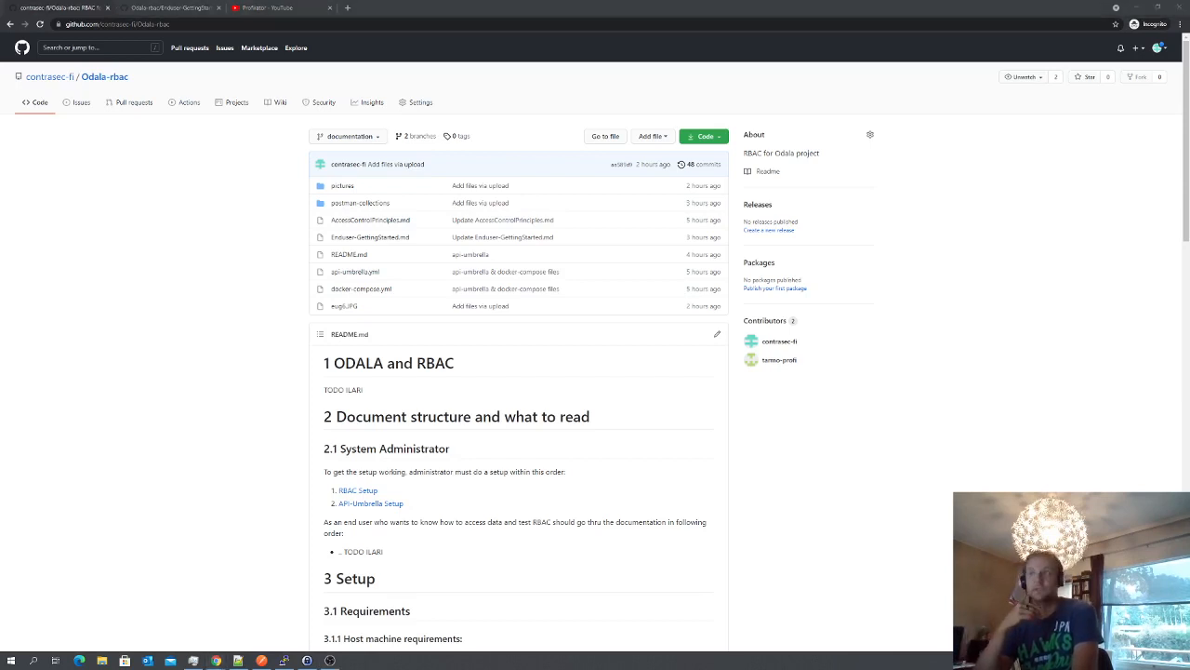
pyautogui.hotkey('alt', 'Tab')
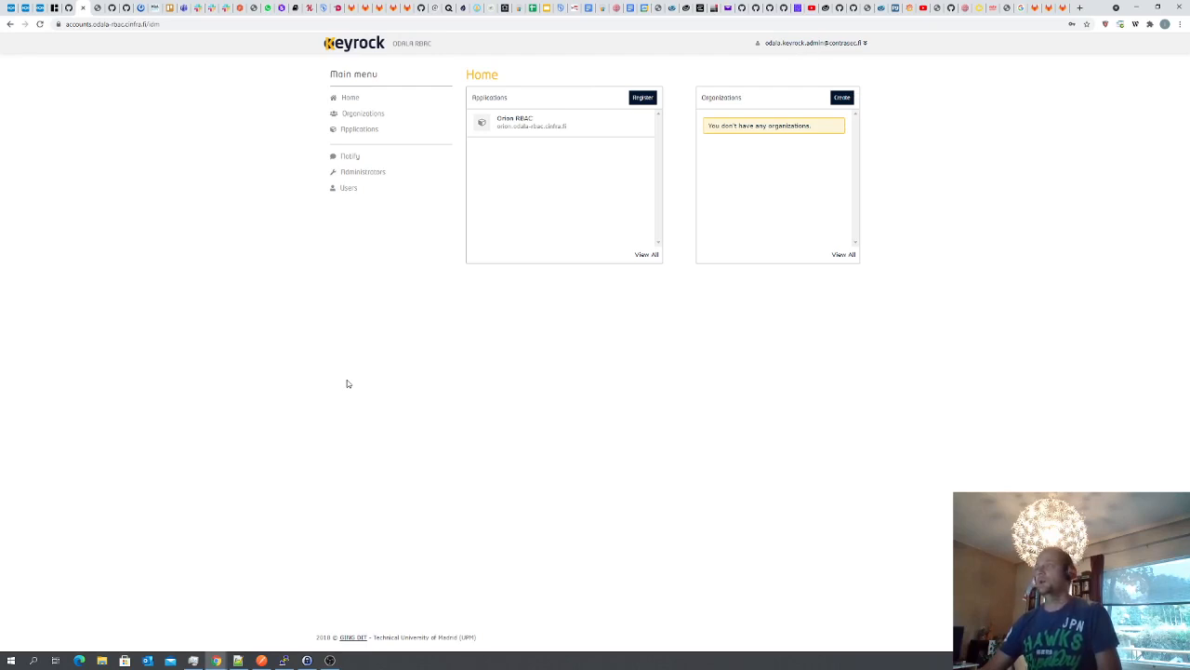
# View the new-application registration form and the RBAC permission's rule under the RBAC role of the Orion RBAC application
pyautogui.click(644, 98)
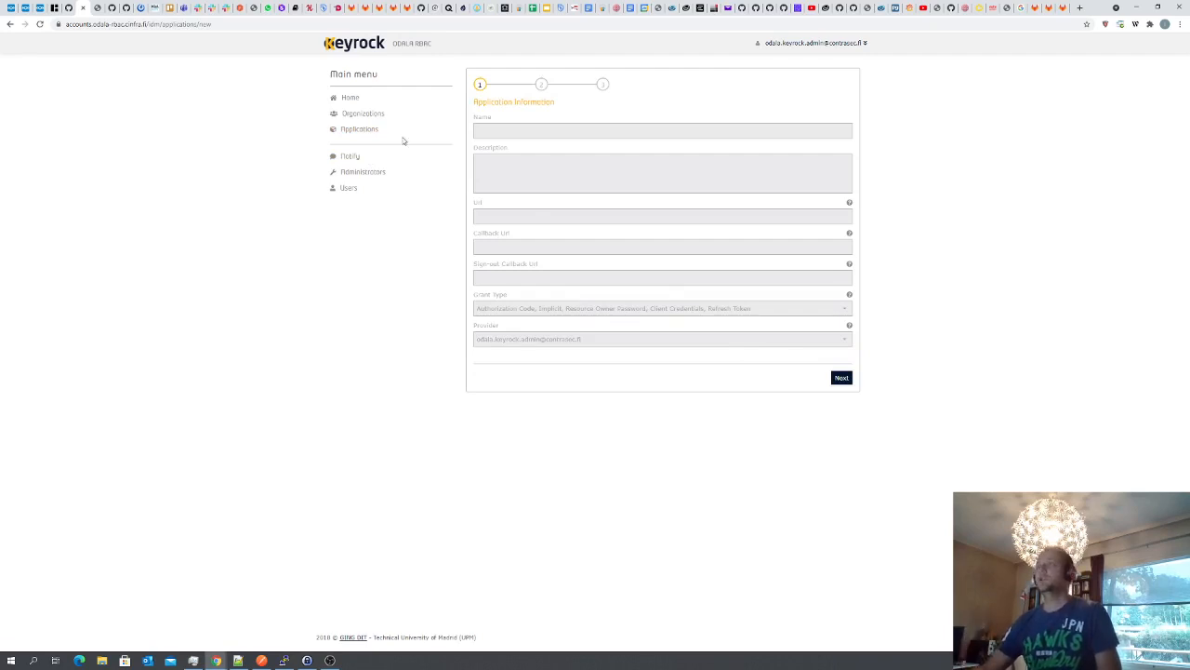
pyautogui.click(358, 133)
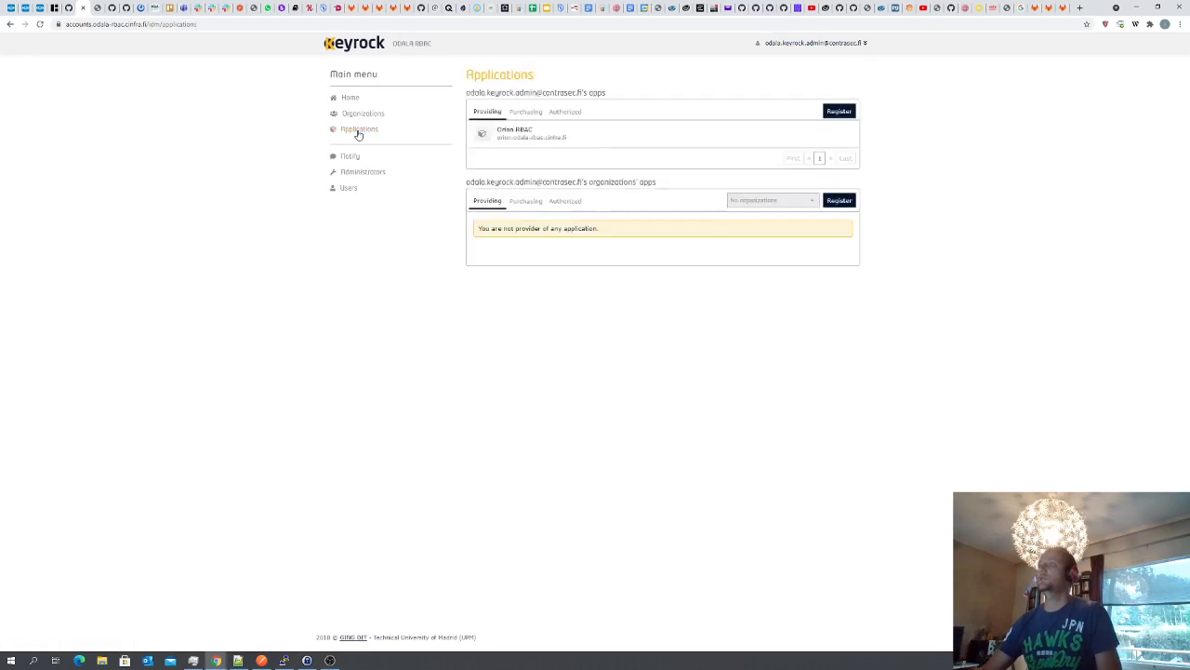
pyautogui.click(521, 136)
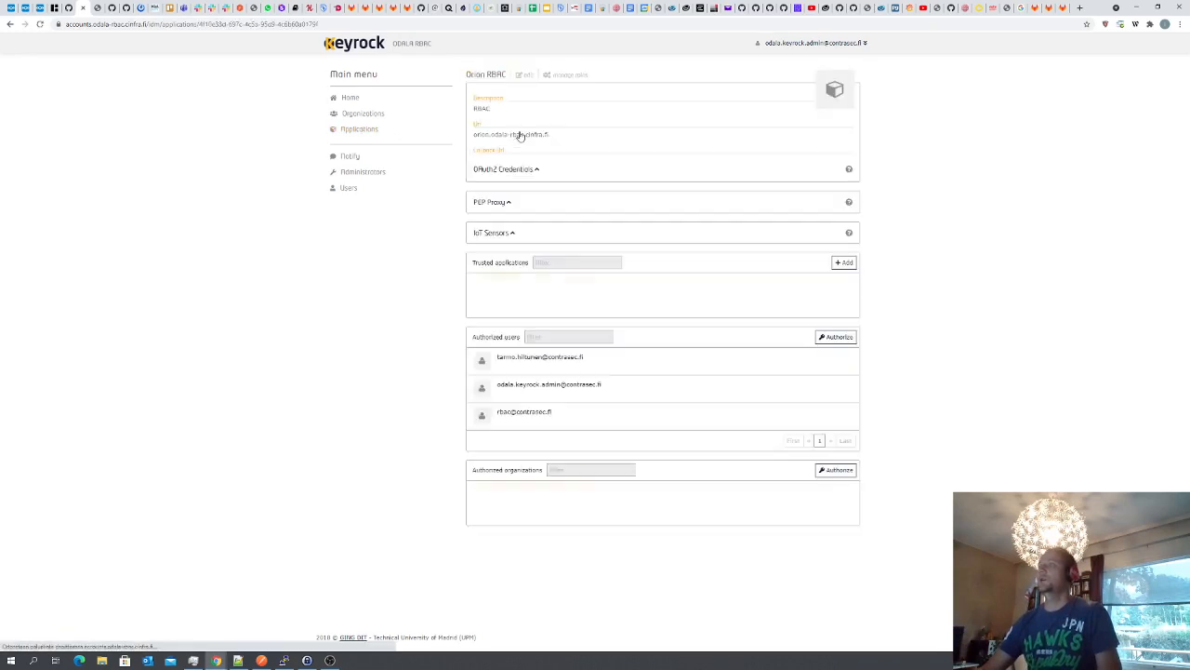
pyautogui.click(556, 75)
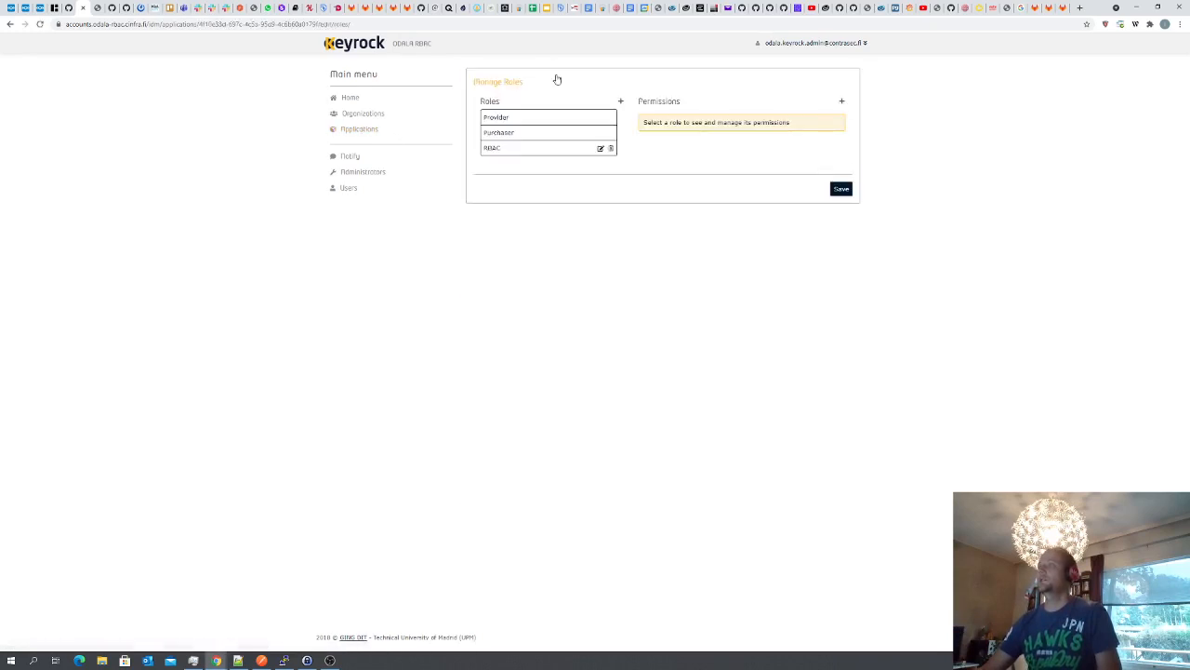
pyautogui.click(528, 149)
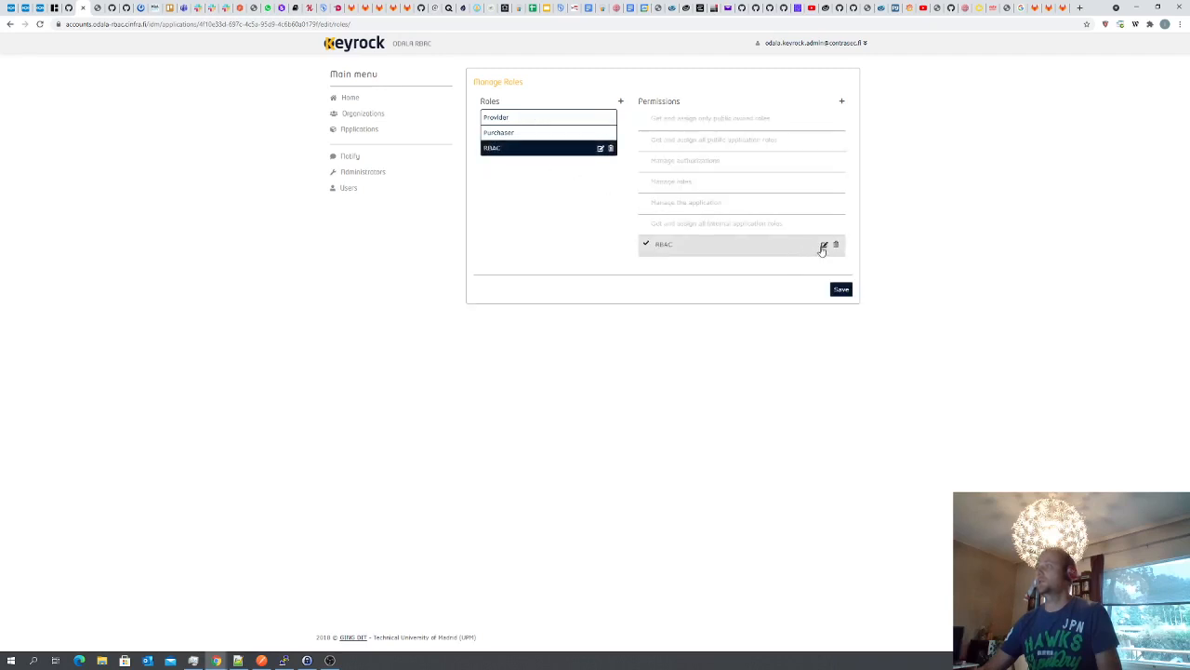
pyautogui.click(824, 246)
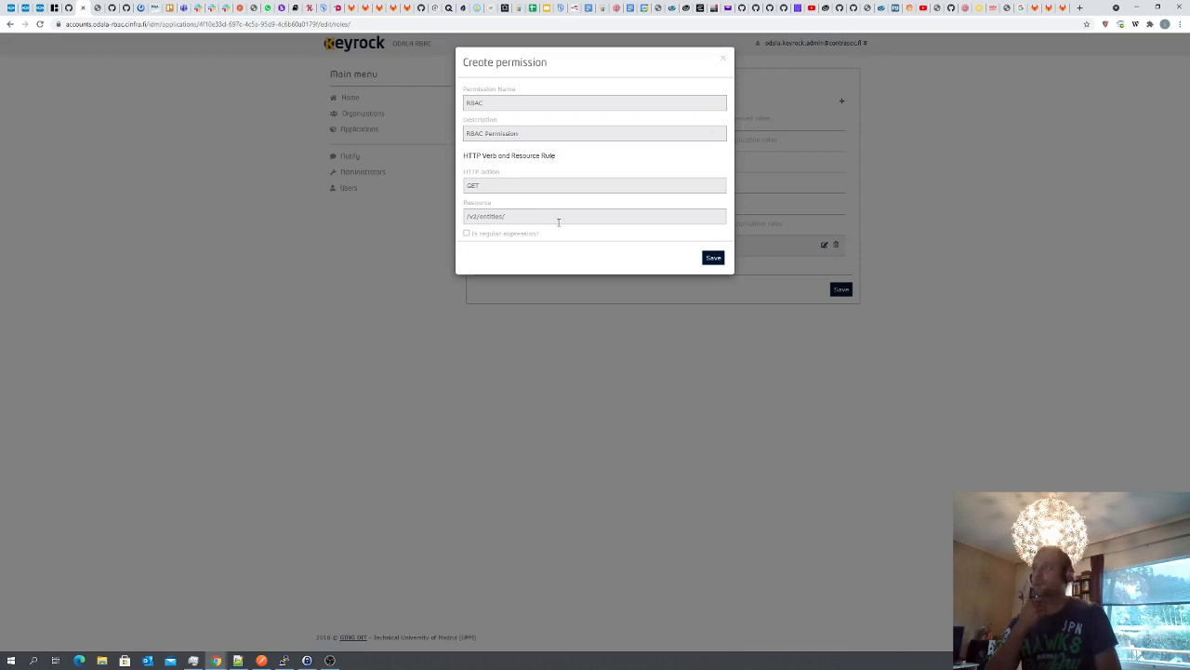
pyautogui.click(727, 61)
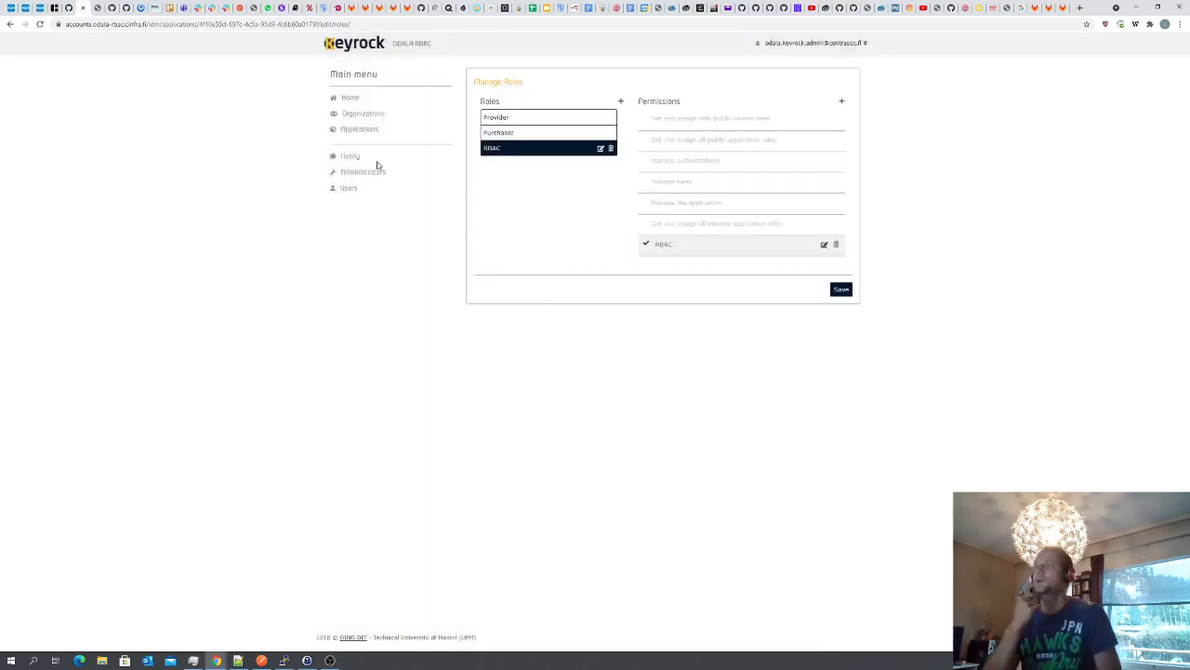
# Review the Orion RBAC application's authorized users and the full user list, including its enable and actions columns
pyautogui.click(368, 132)
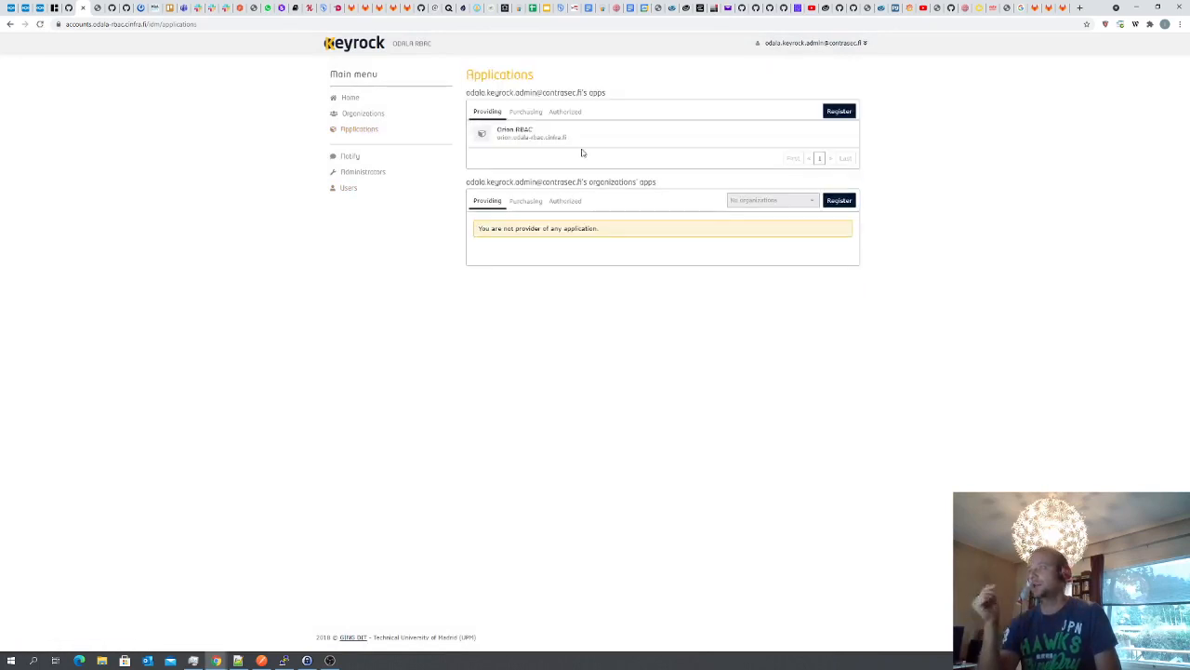
pyautogui.click(557, 137)
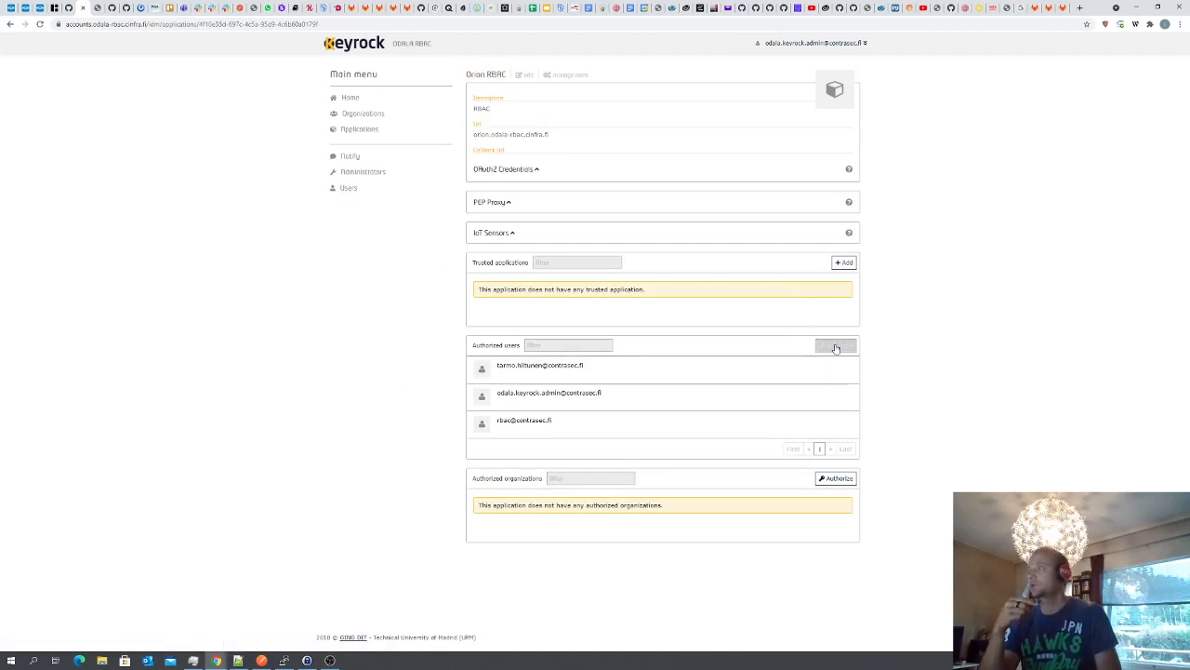
pyautogui.click(349, 188)
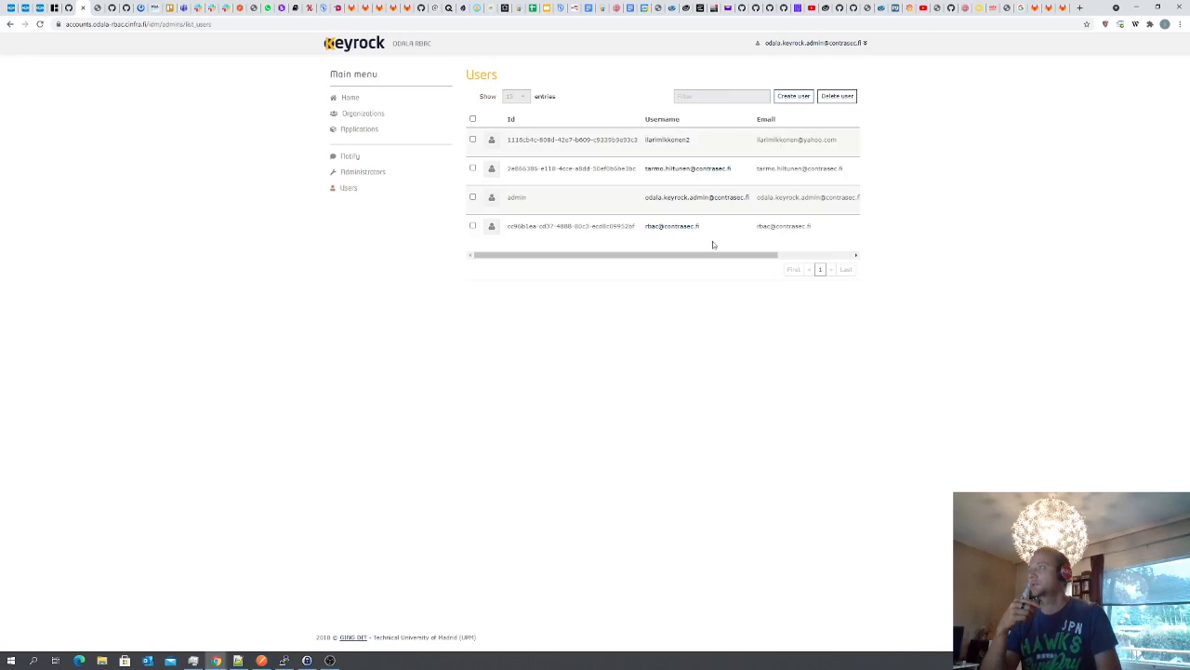
pyautogui.moveTo(710, 260); pyautogui.dragTo(799, 172)
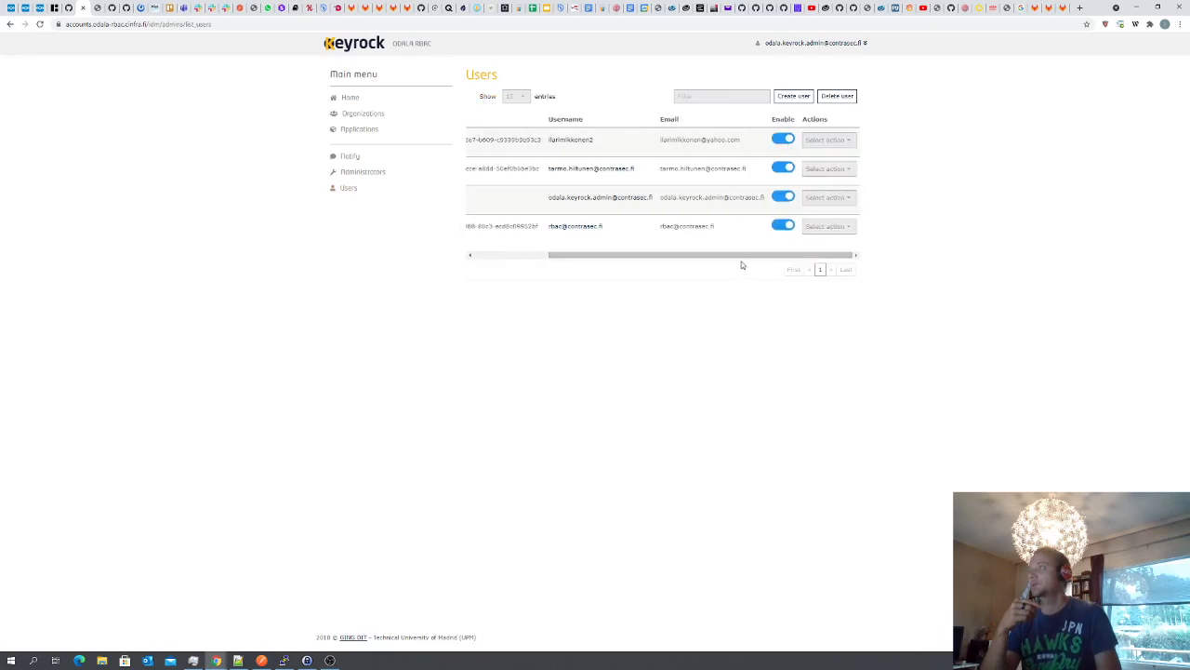
pyautogui.moveTo(731, 262); pyautogui.dragTo(351, 226)
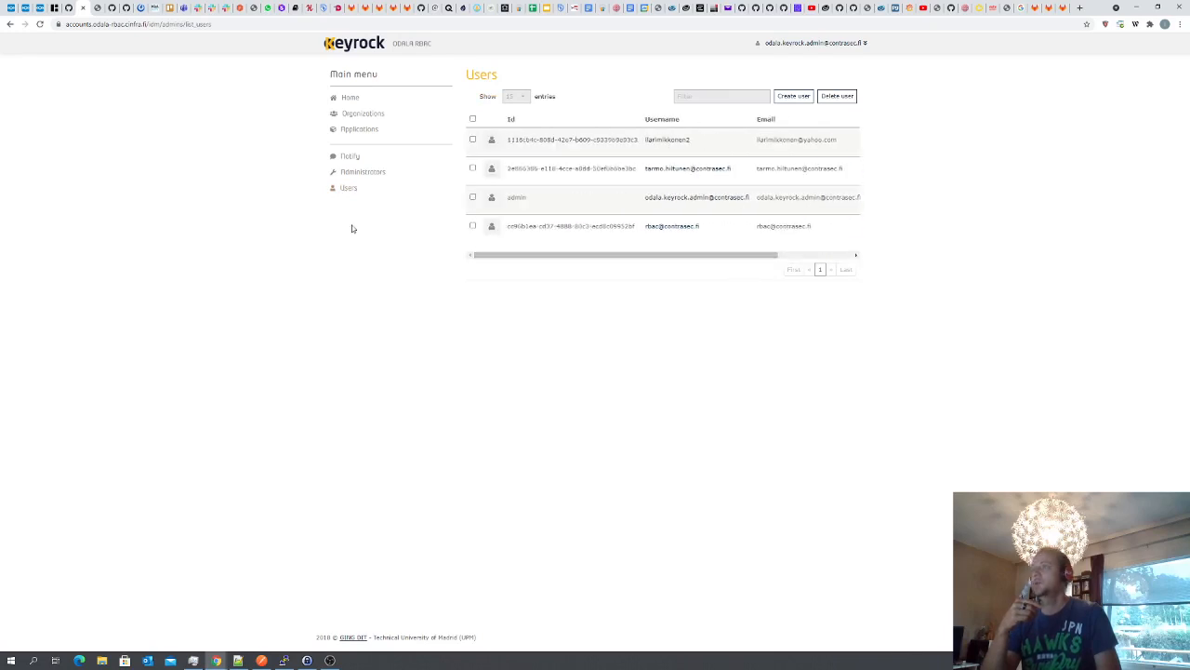
# Check the roles assigned to the last authorized user of the Orion RBAC application, leaving the authorization dialog without saving
pyautogui.click(351, 128)
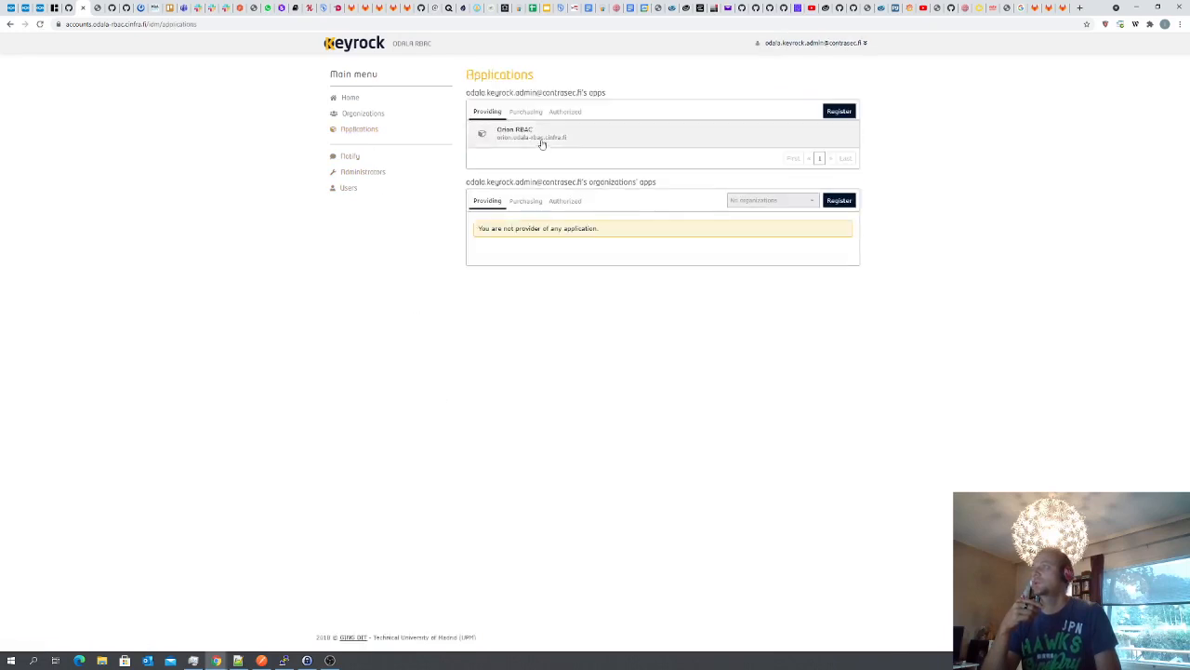
pyautogui.click(535, 137)
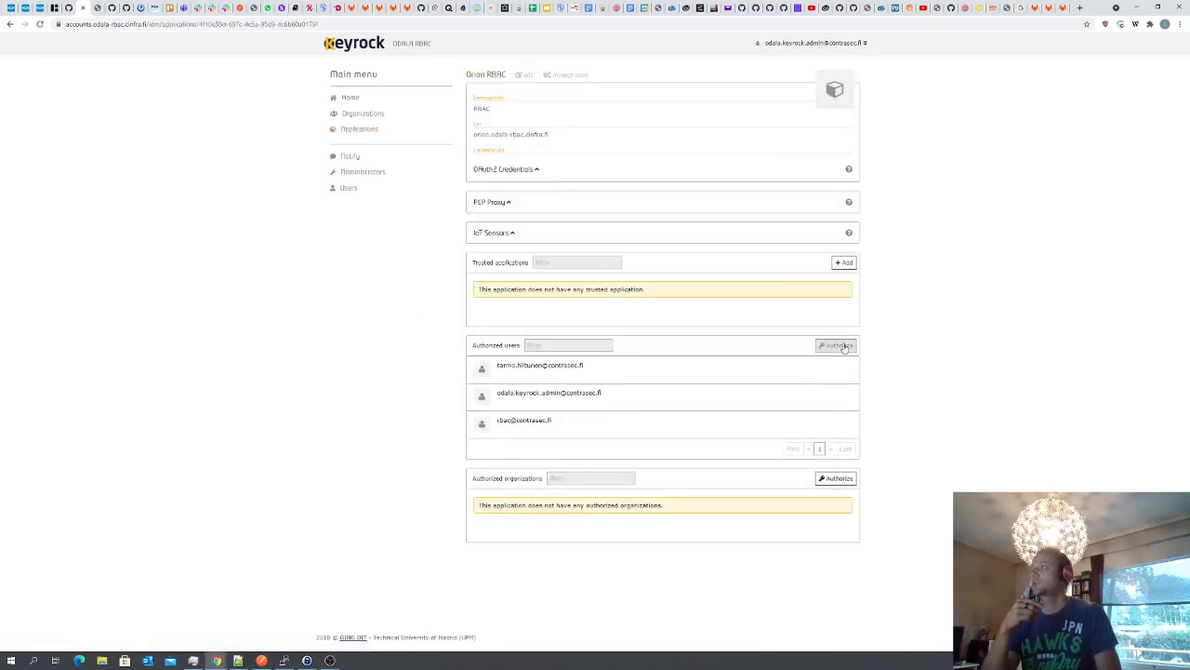
pyautogui.click(837, 346)
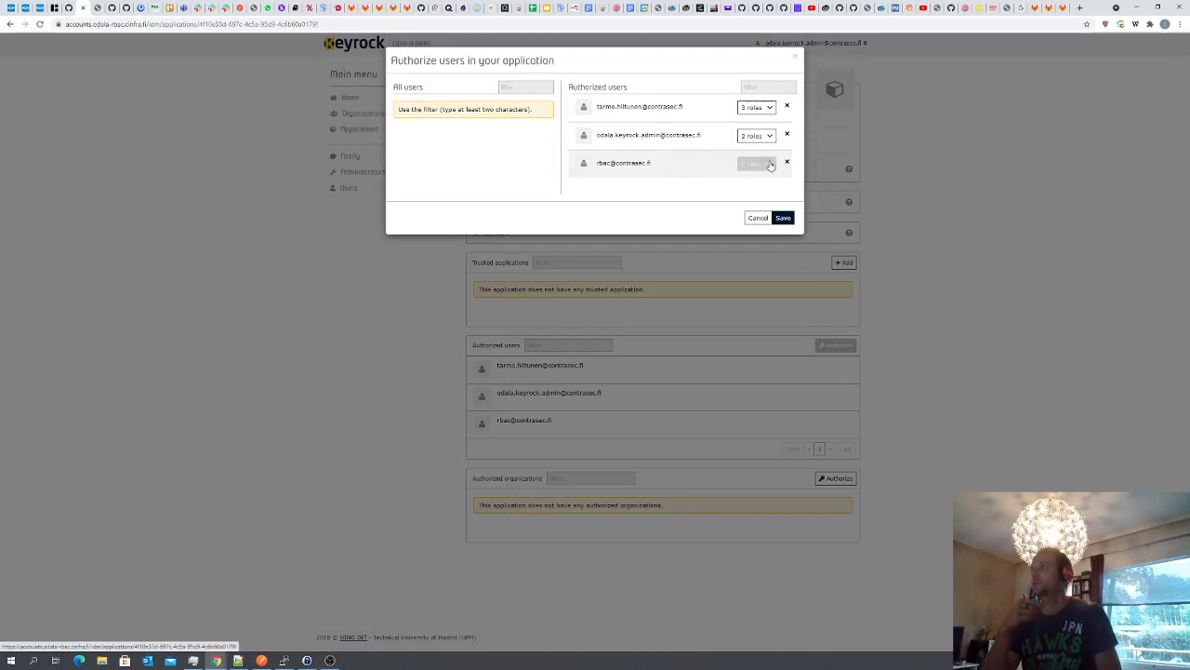
pyautogui.click(770, 164)
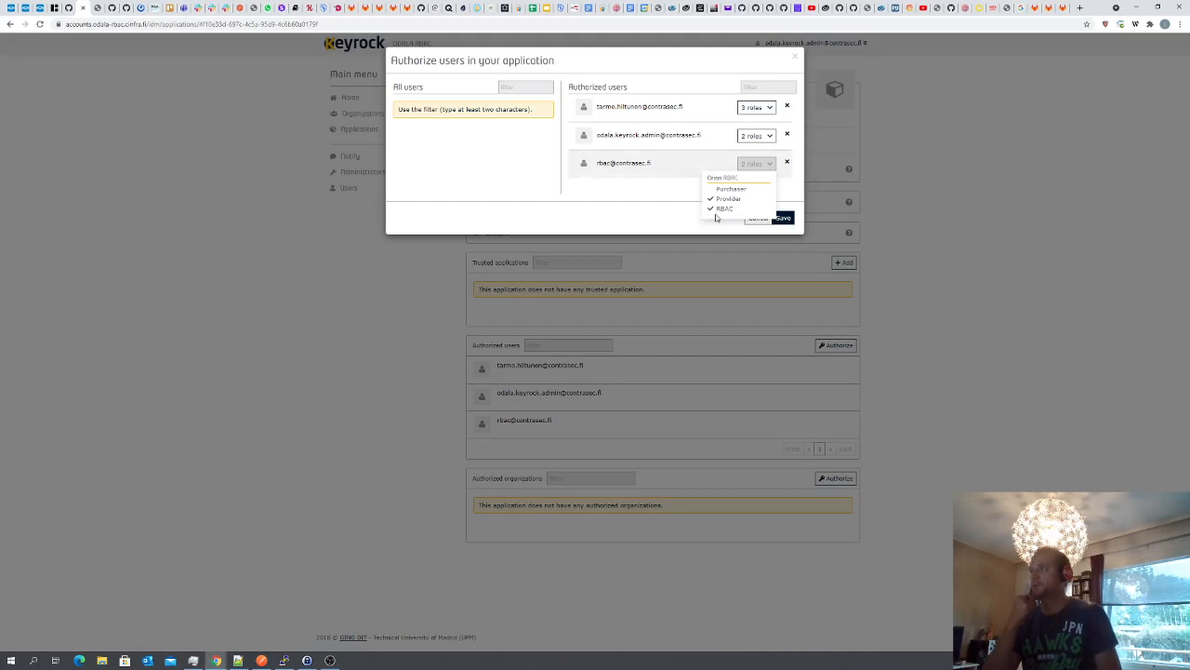
pyautogui.click(641, 221)
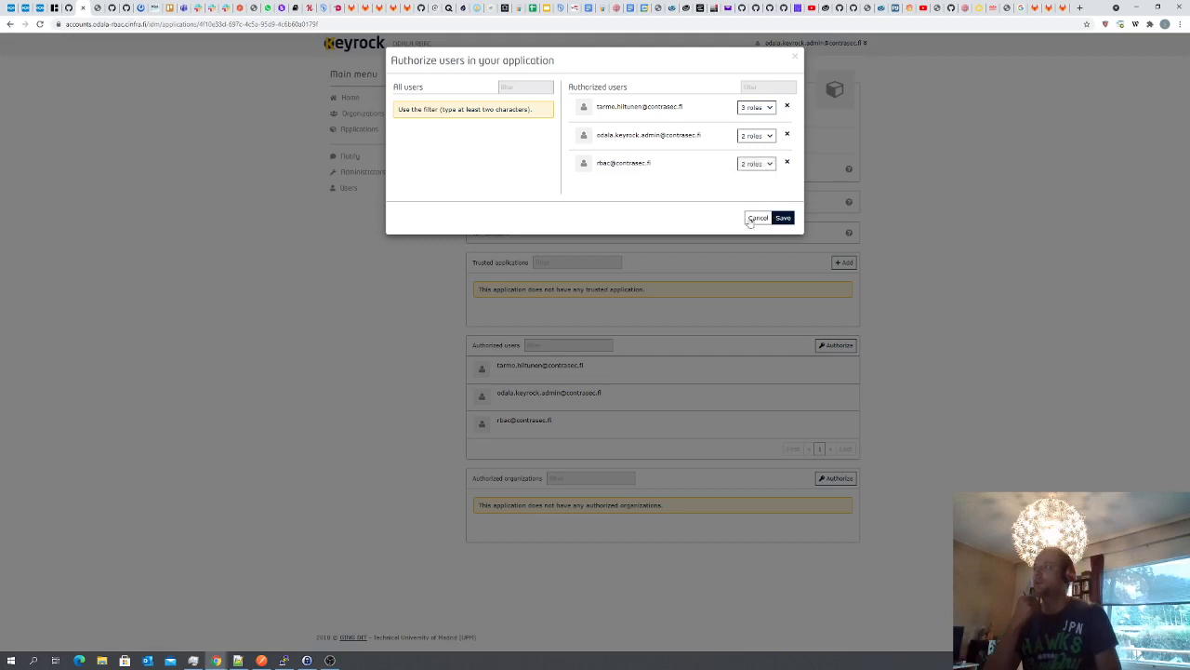
pyautogui.click(756, 218)
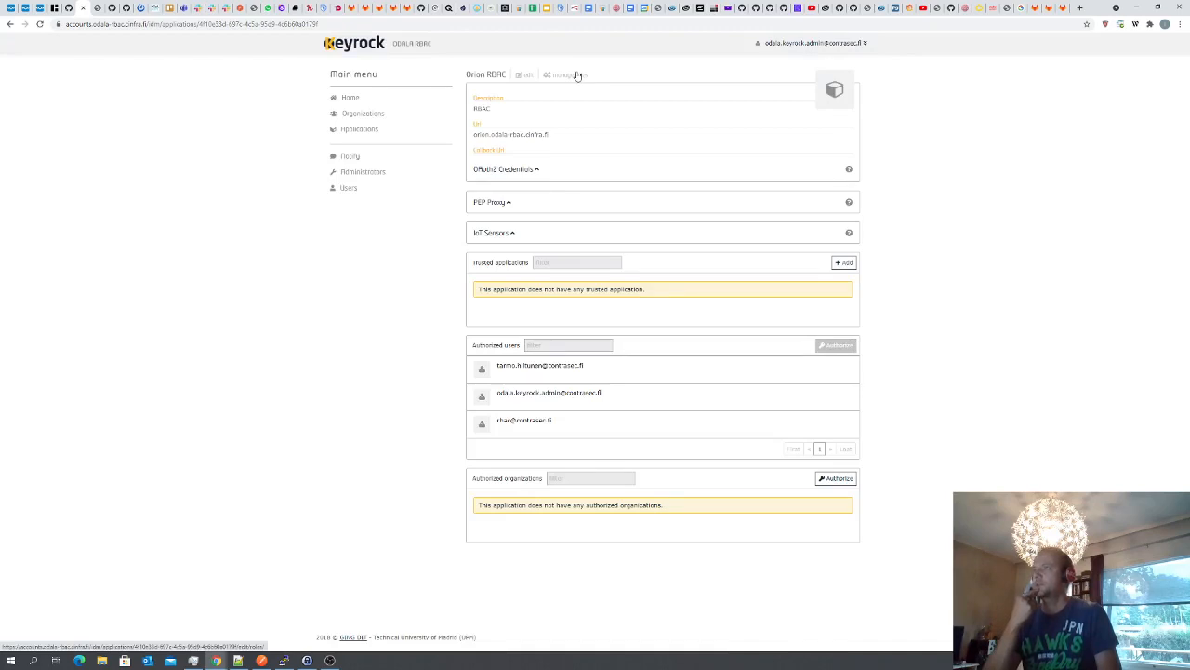
# Switch to API Umbrella and examine the Orion API backend's hosts, URL prefixes and global request settings
pyautogui.click(94, 8)
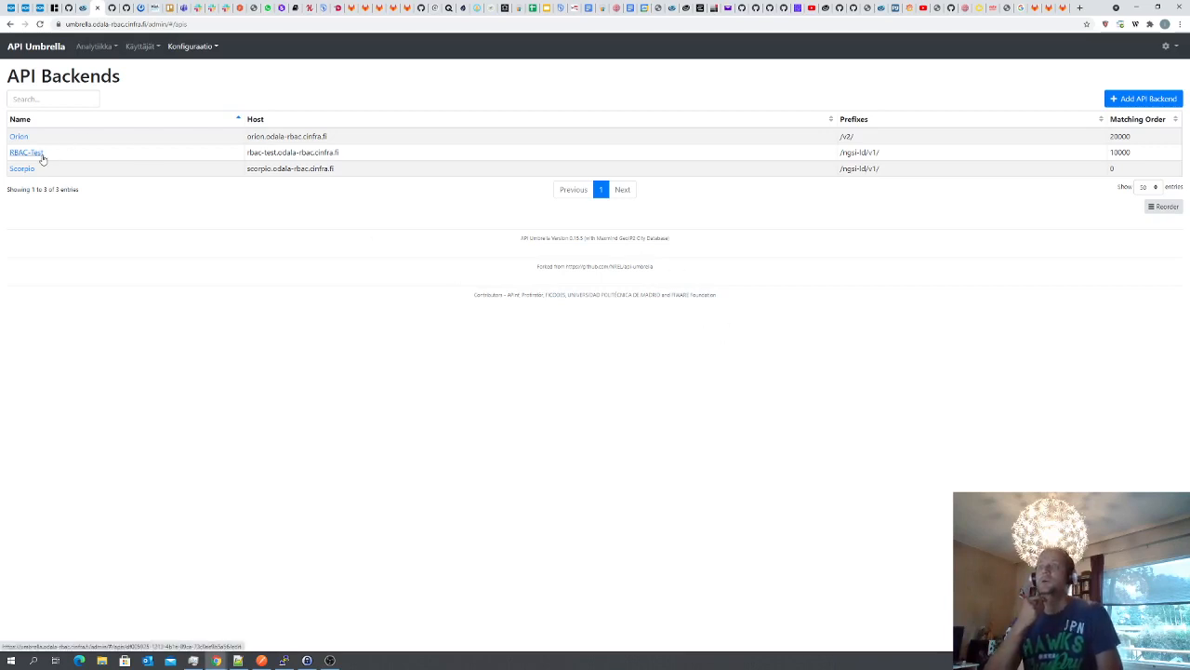
pyautogui.click(18, 137)
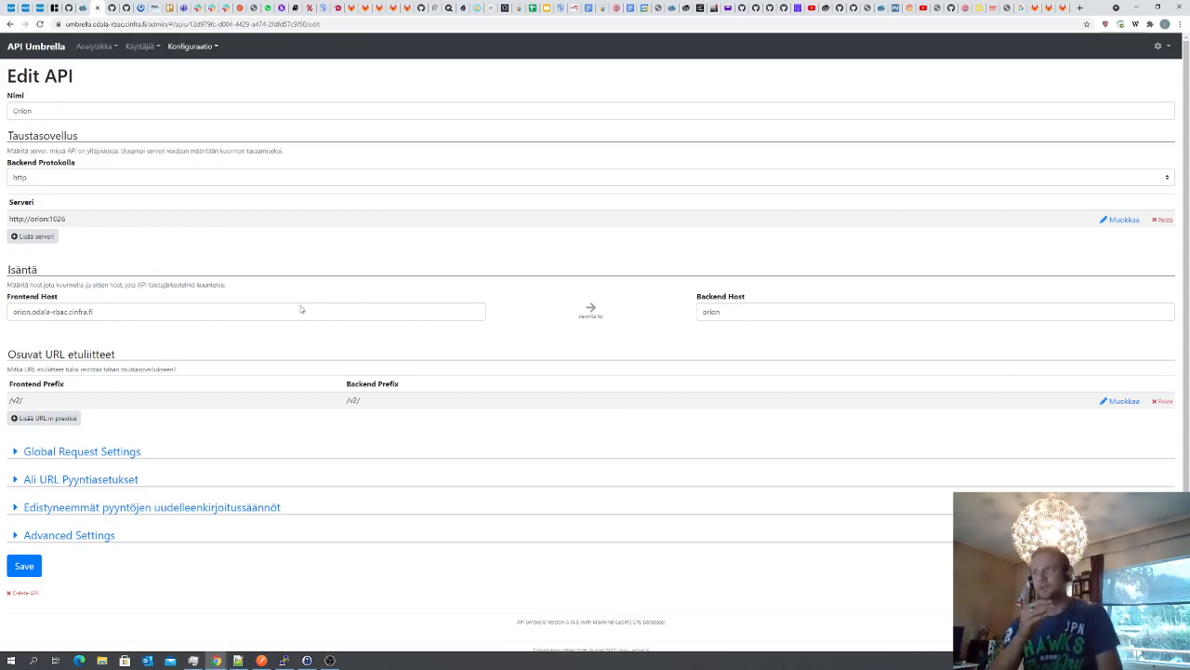
pyautogui.click(73, 453)
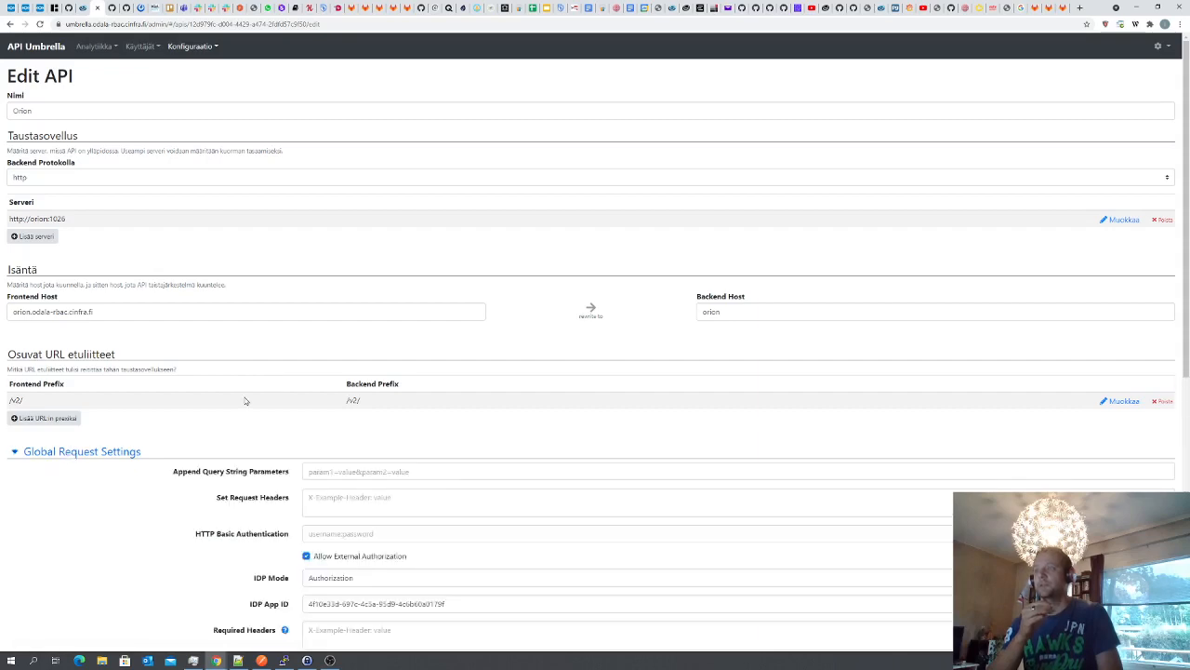
pyautogui.scroll(-5, 246, 399)
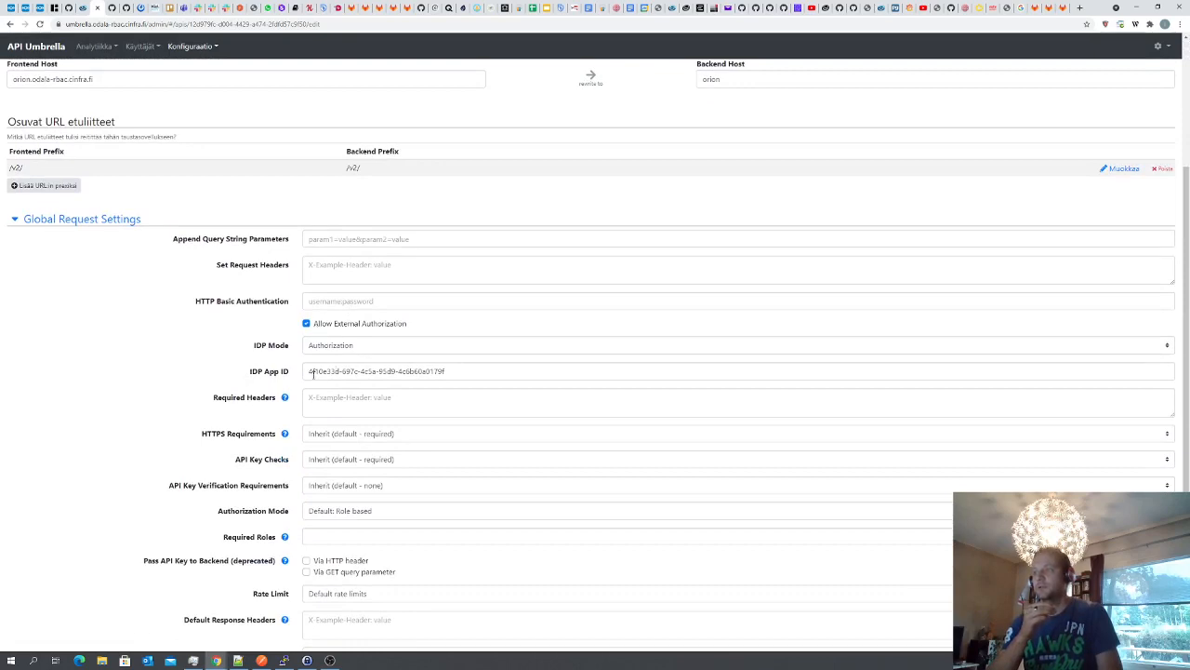
pyautogui.scroll(-3, 132, 404)
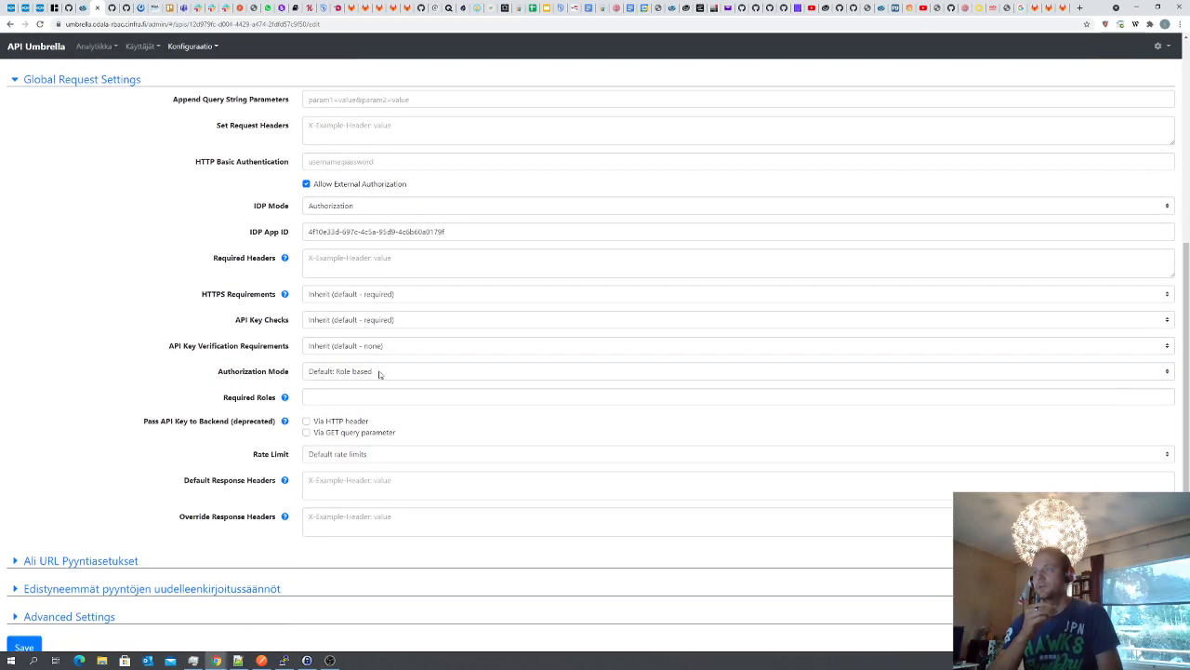
pyautogui.scroll(-2, 107, 397)
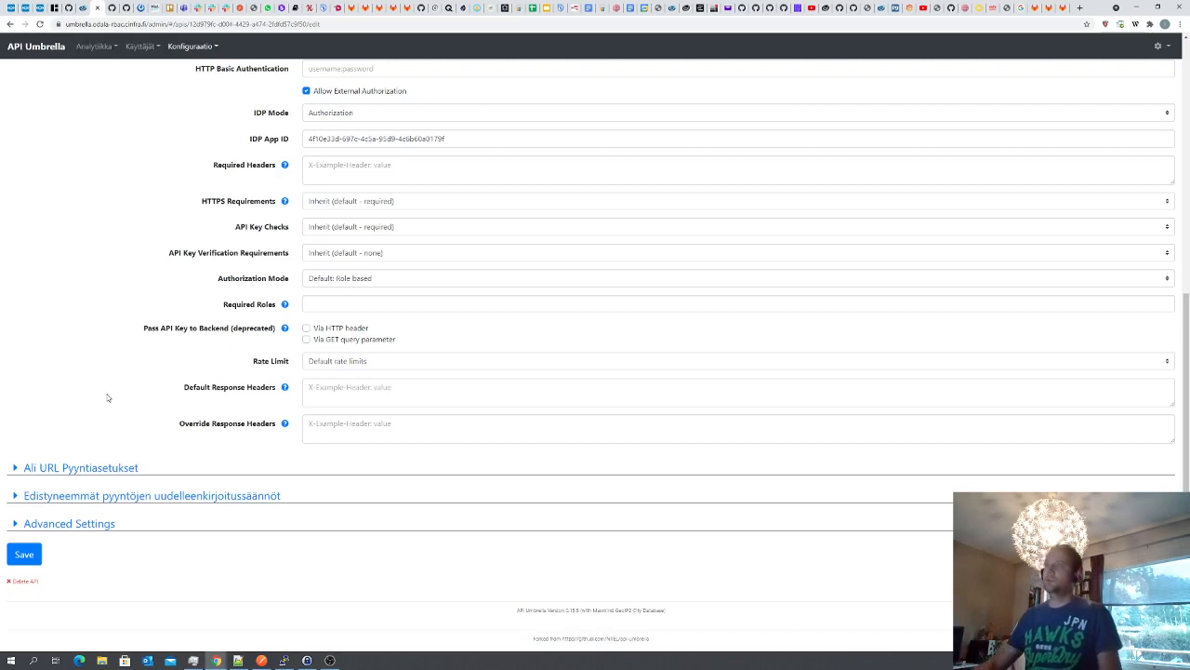
# Add a new required role named "noone" to the Orion backend's global request settings
pyautogui.click(329, 301)
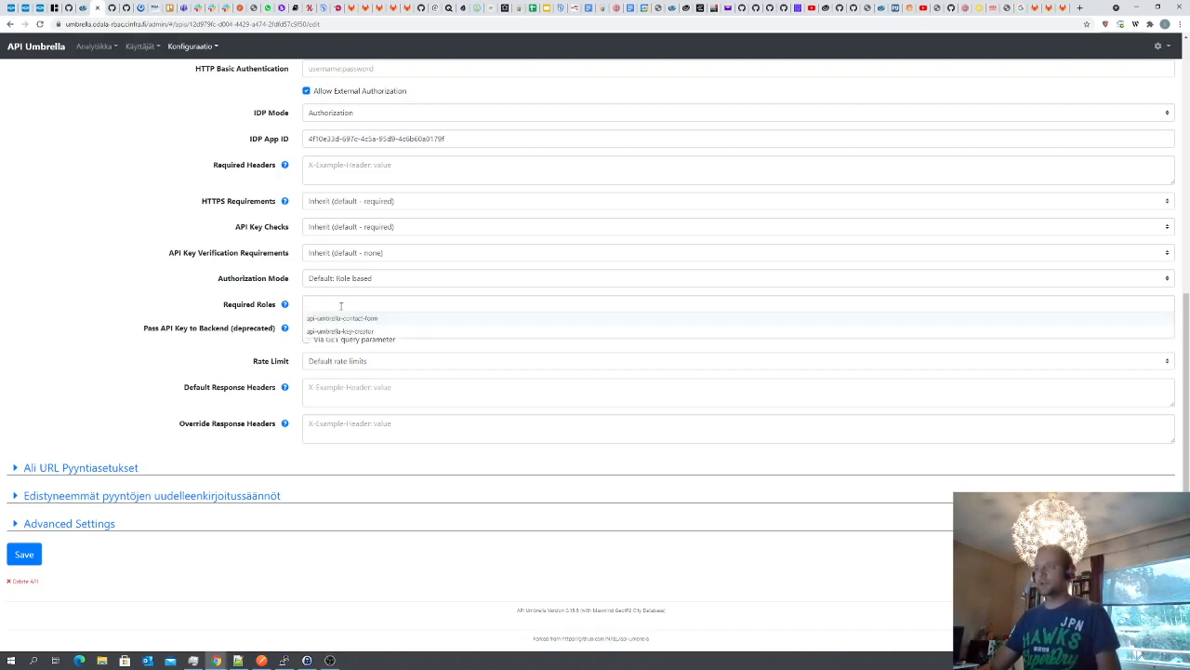
pyautogui.write('no')
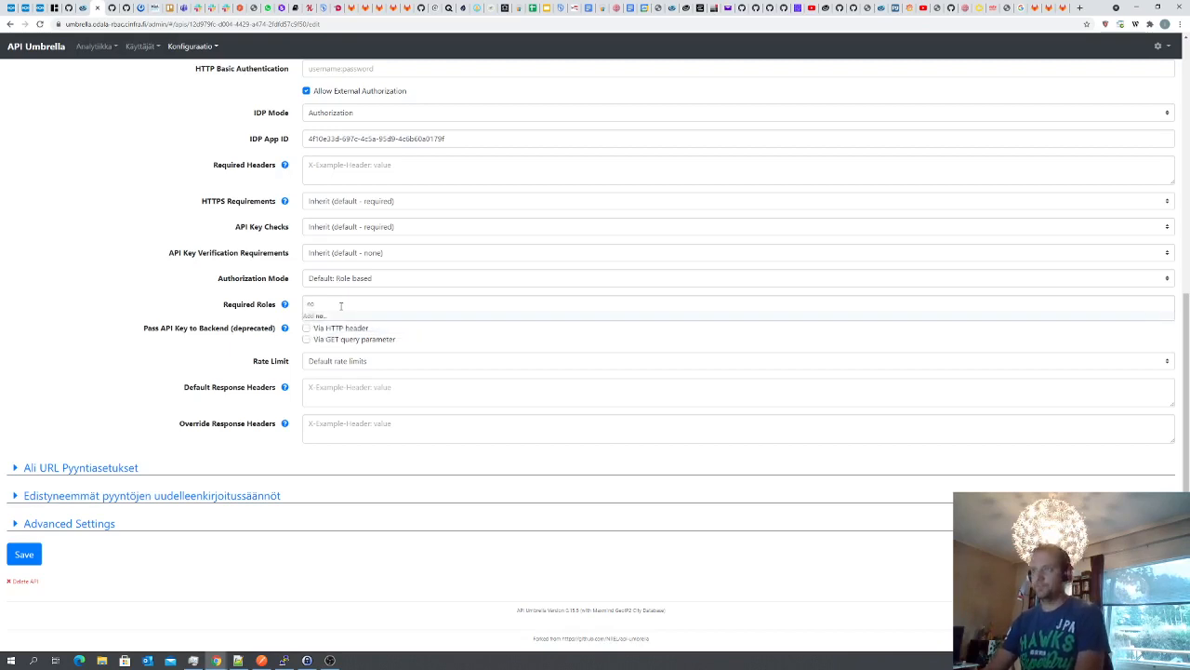
pyautogui.write('one')
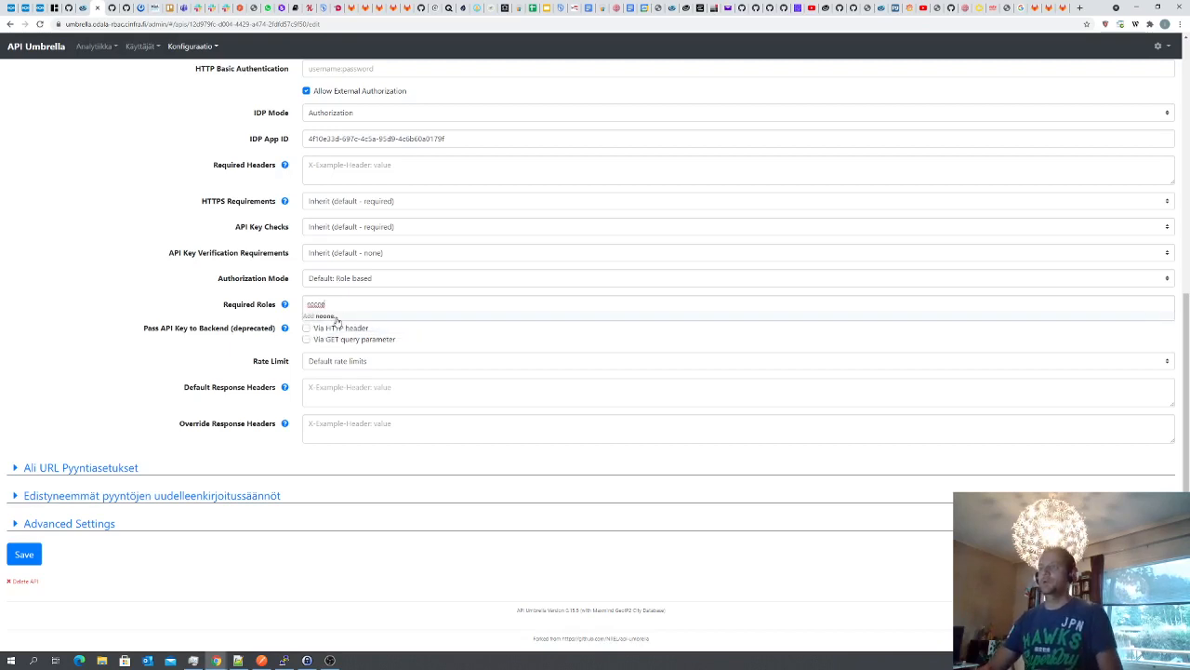
pyautogui.click(335, 317)
pyautogui.click(95, 395)
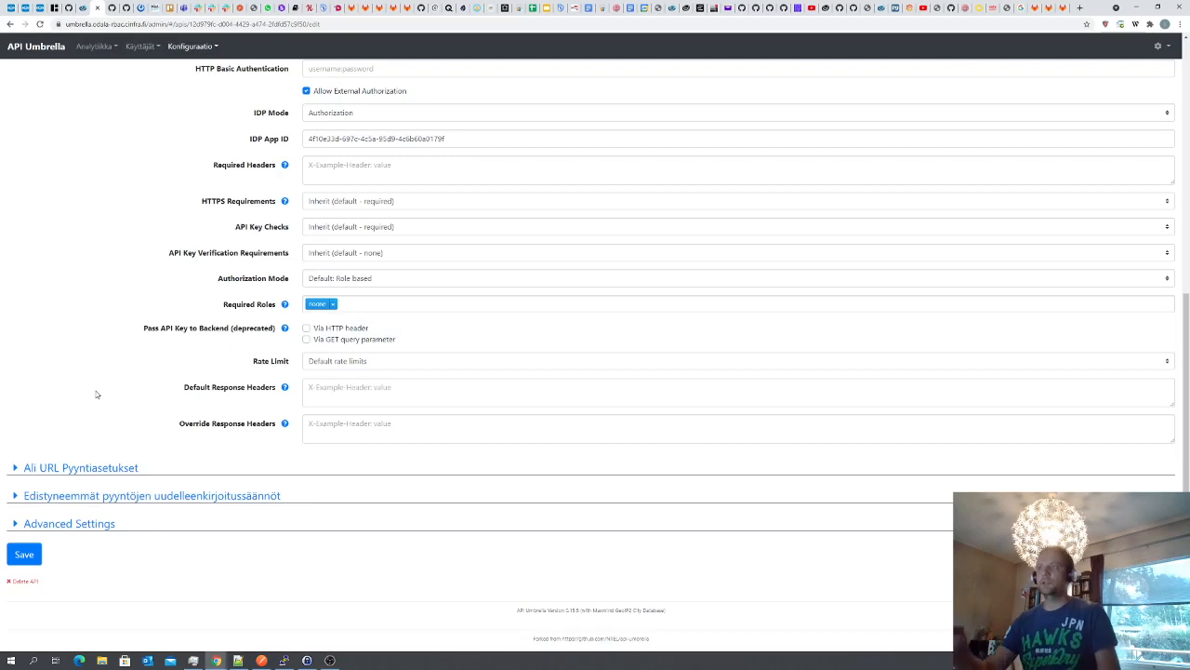
# Look over the Orion backend's global request settings and expand its sub-URL request settings (Ali URL Pyyntiasetukset)
pyautogui.scroll(3, 96, 394)
pyautogui.scroll(-1, 360, 344)
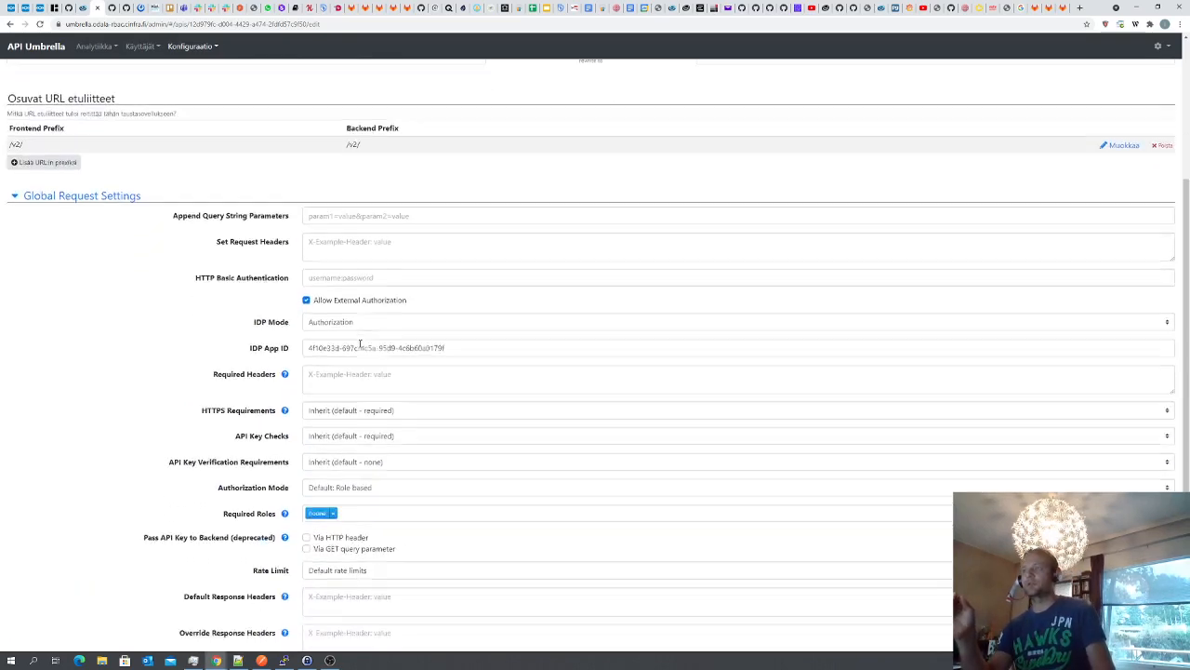
pyautogui.scroll(-3, 360, 344)
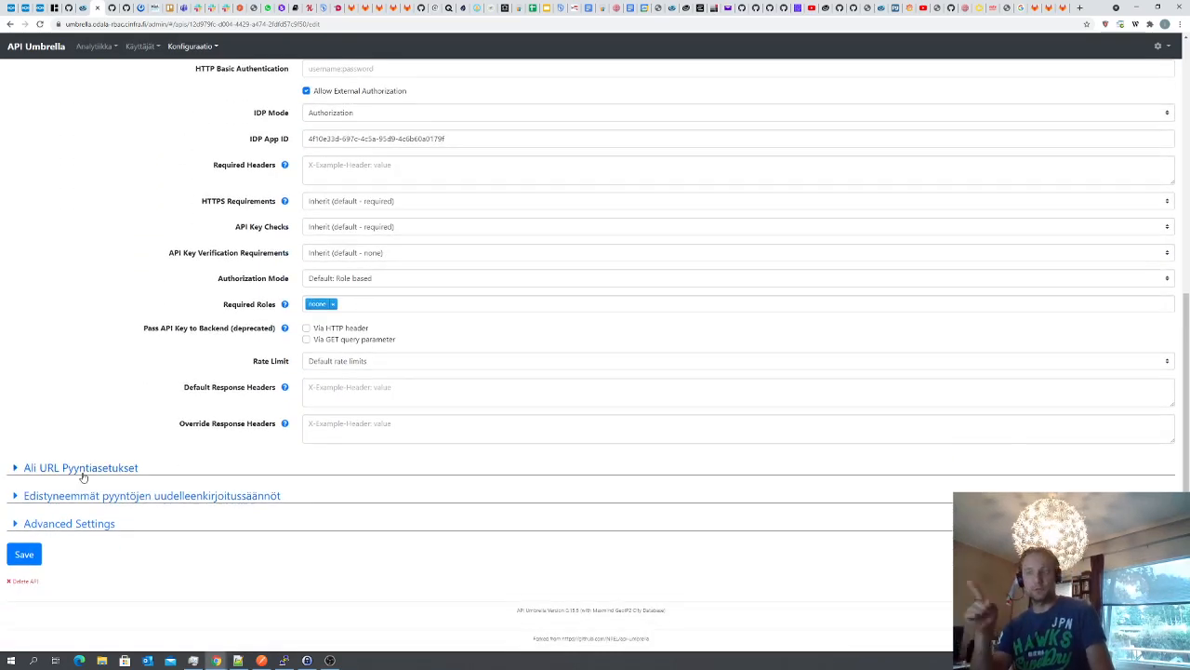
pyautogui.click(82, 472)
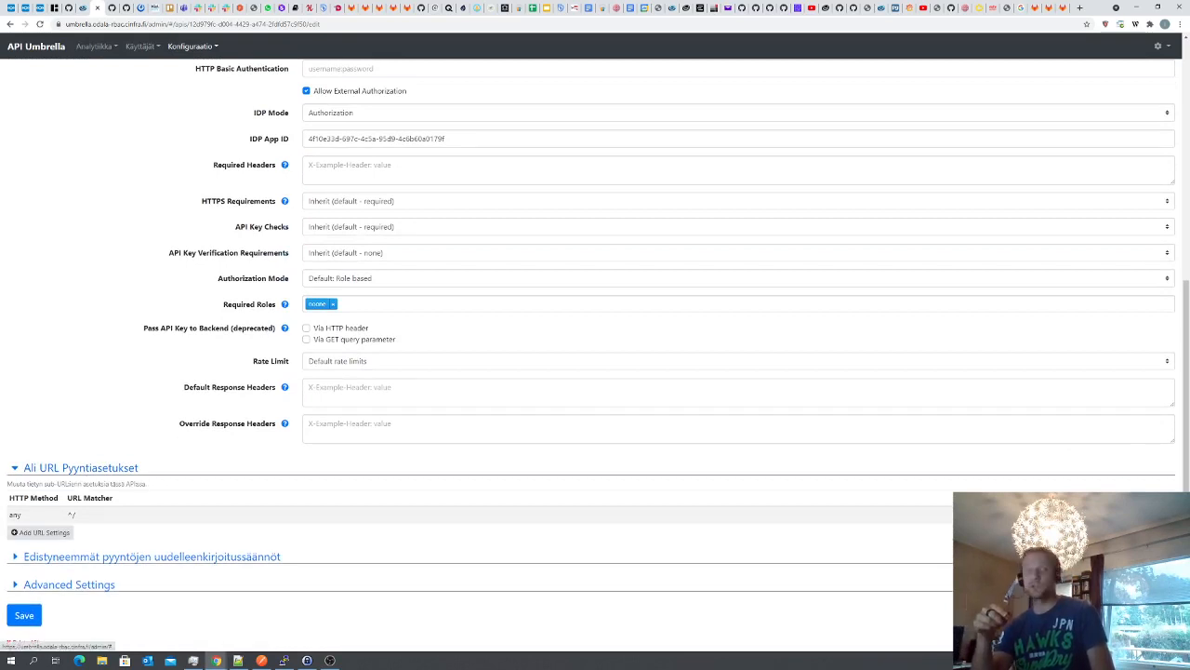
# Change the HTTP method of the ^/ sub-URL request settings from any method to GET
pyautogui.click(1112, 515)
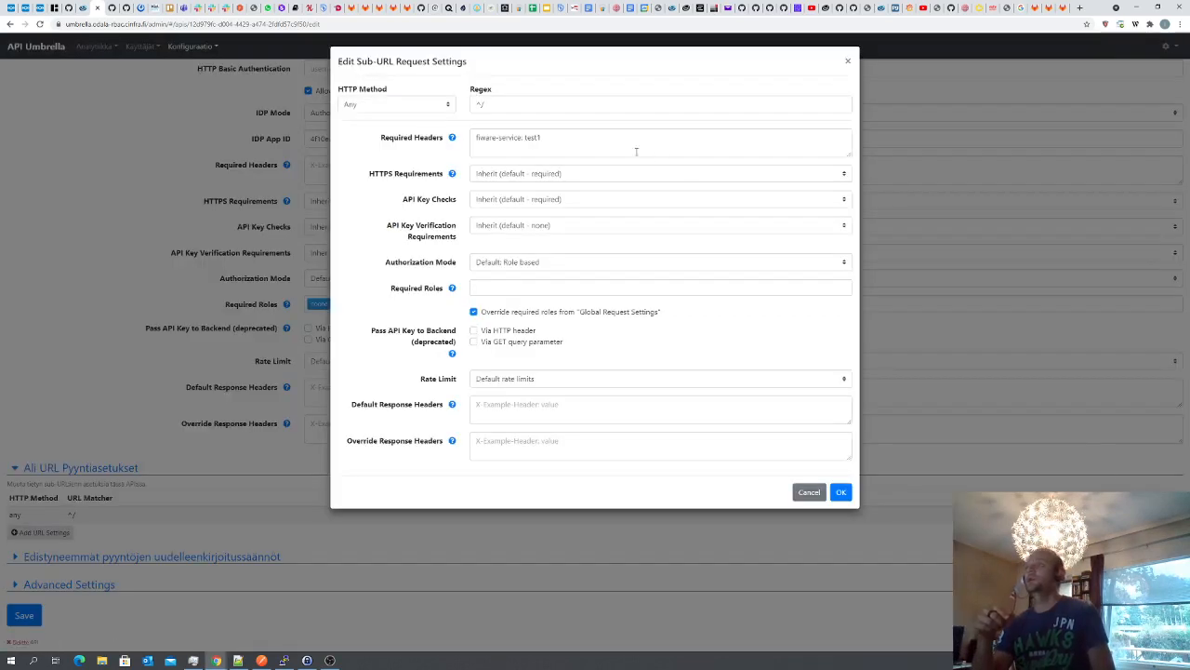
pyautogui.click(448, 107)
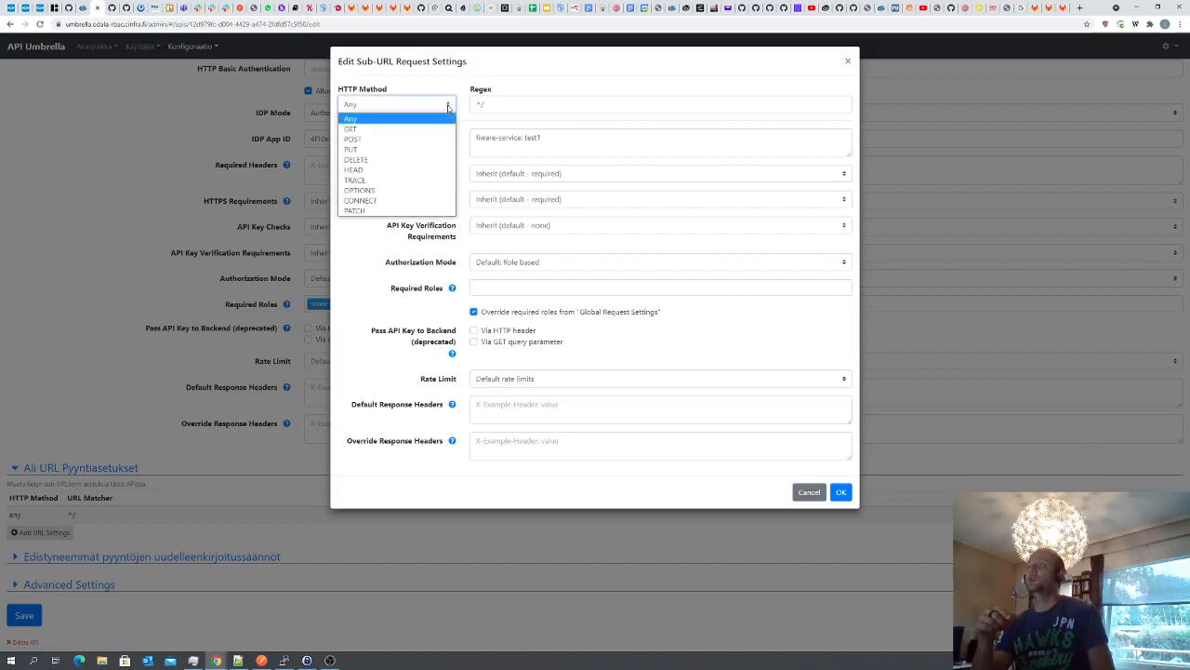
pyautogui.click(394, 129)
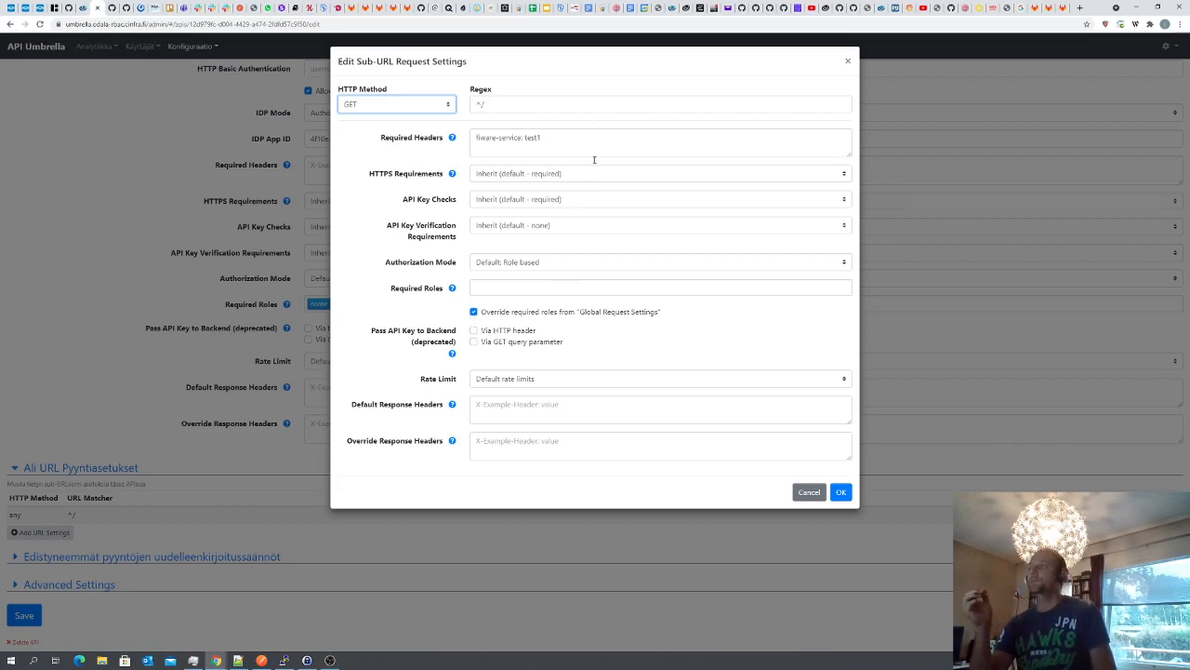
pyautogui.click(841, 493)
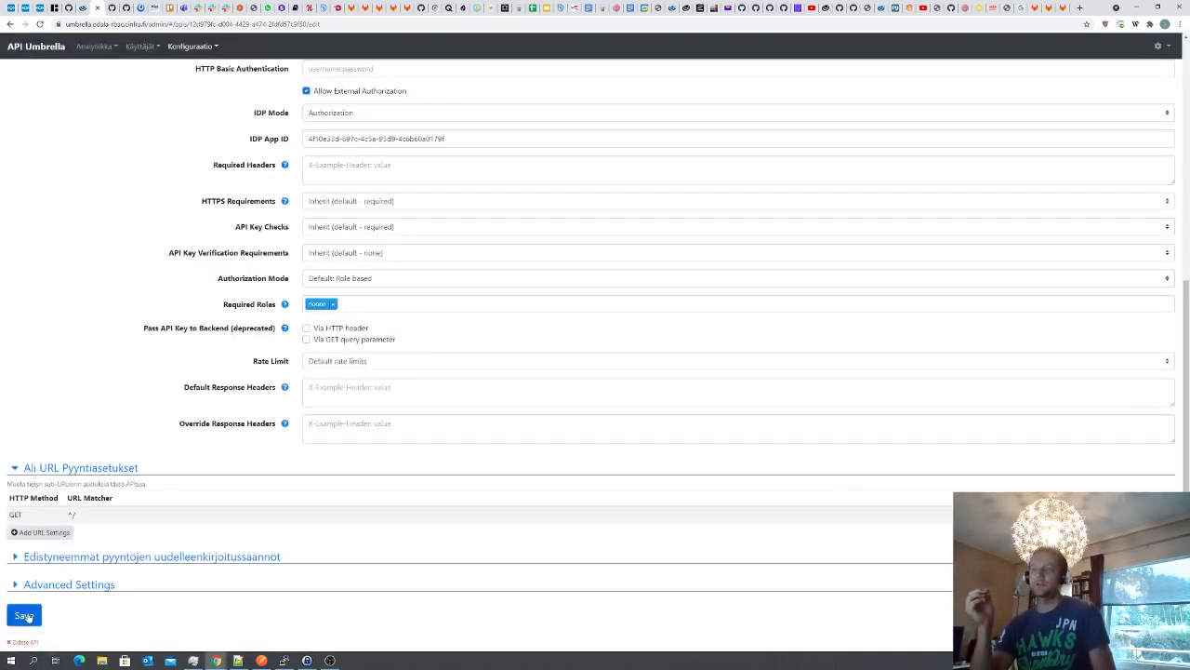
# Save the Orion backend with its GET sub-URL rule and publish the configuration changes
pyautogui.click(24, 616)
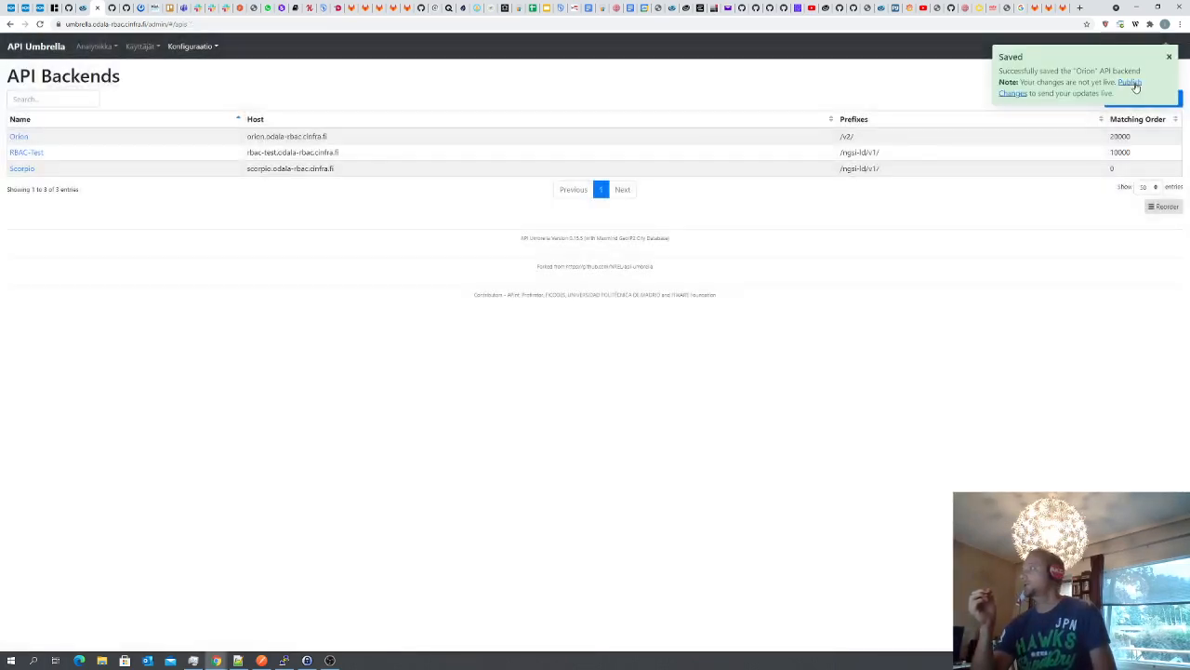
pyautogui.click(1132, 84)
pyautogui.click(577, 211)
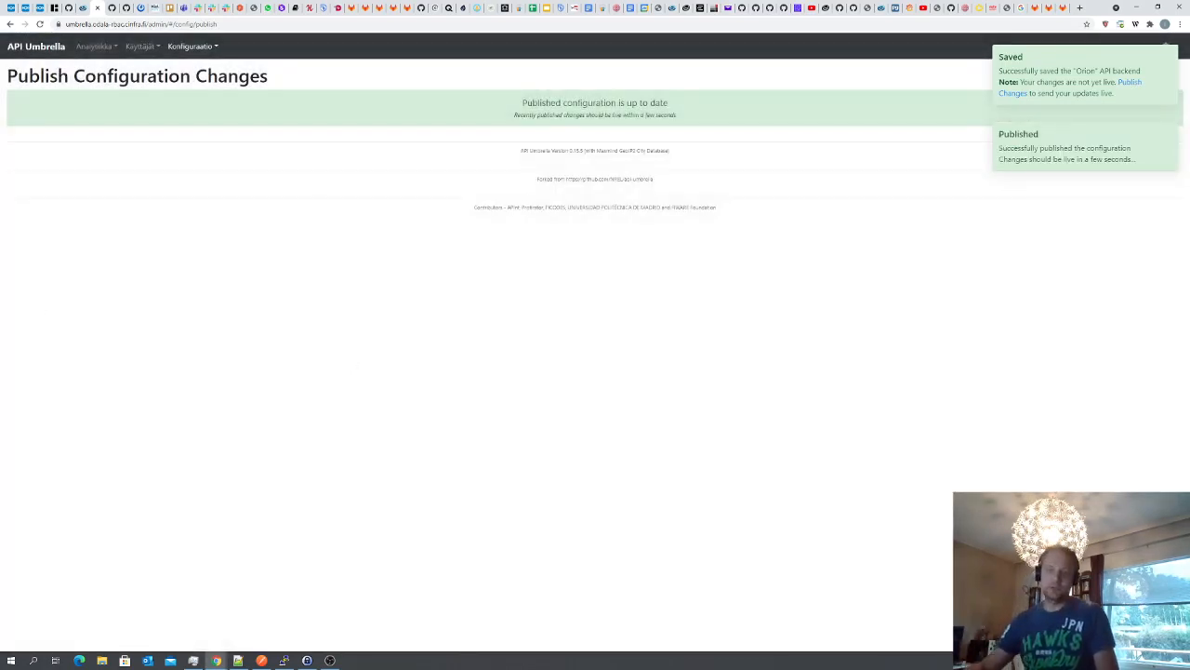
# Switch to Postman and send the Orion v2/entities GET request without the fiware-service header and again with its test2 value enabled
pyautogui.hotkey('alt', 'Tab')
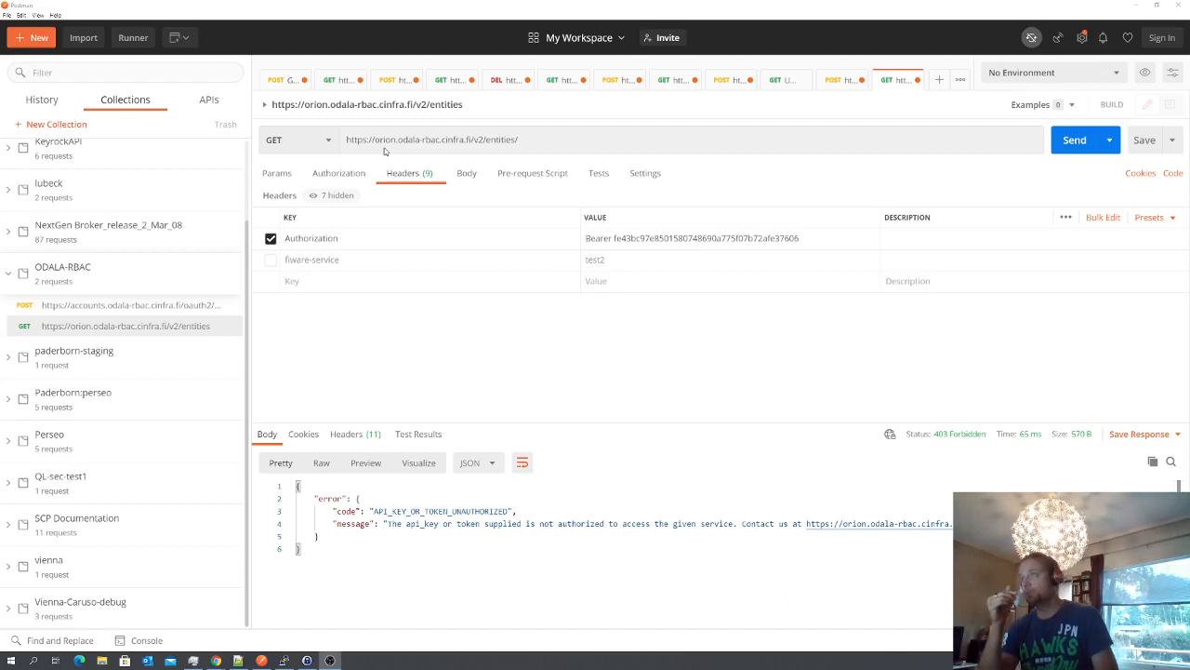
pyautogui.click(1076, 139)
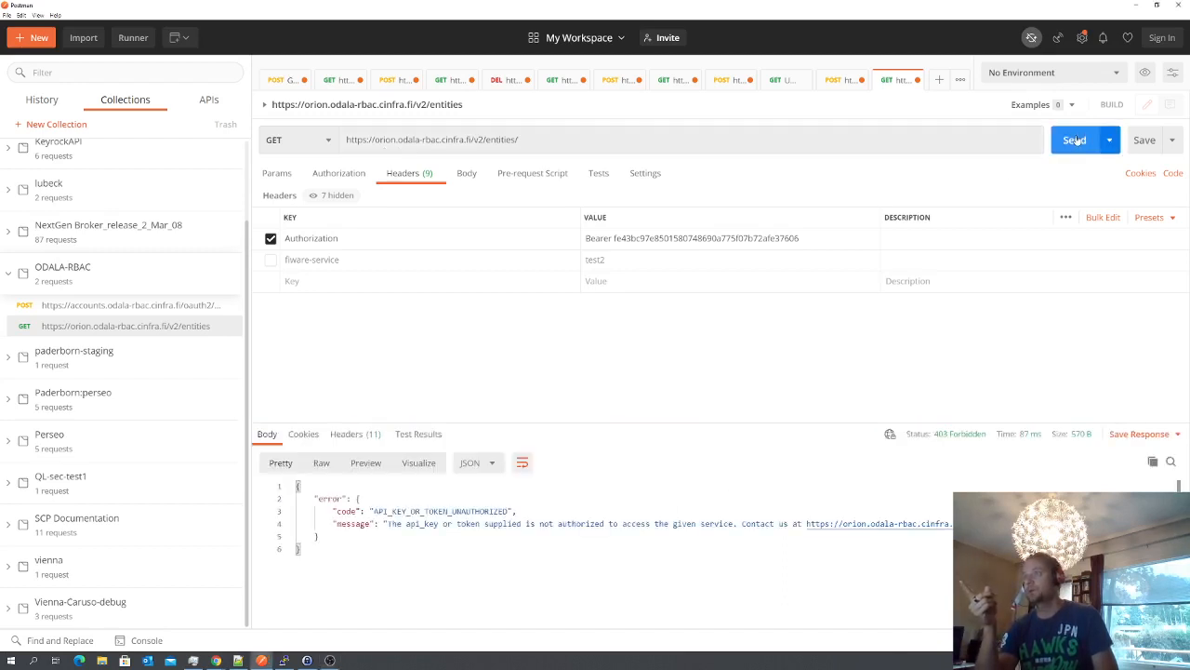
pyautogui.click(271, 260)
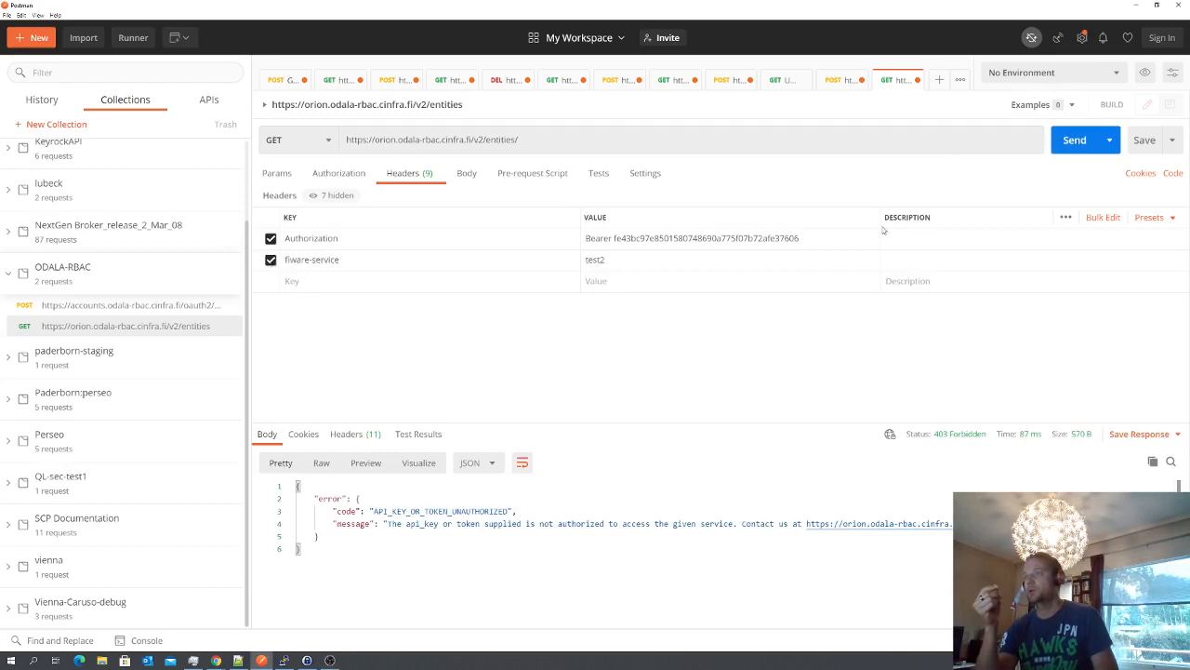
pyautogui.click(1076, 138)
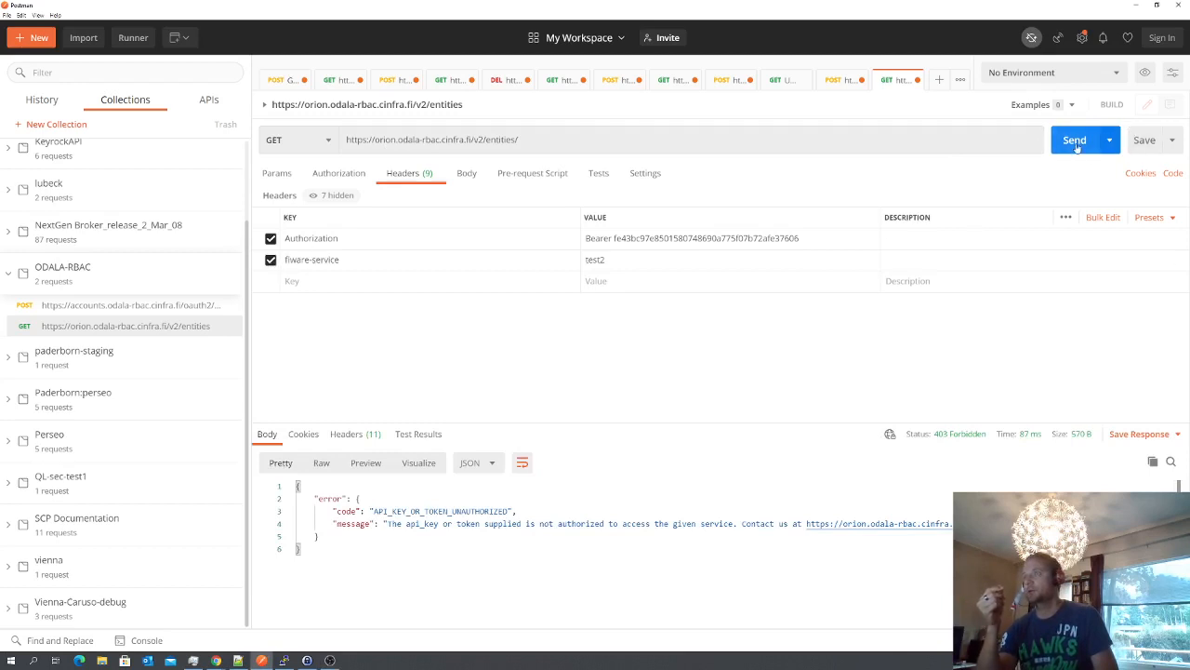
# Set the fiware-service header to test1 and resend the entities request
pyautogui.click(656, 261)
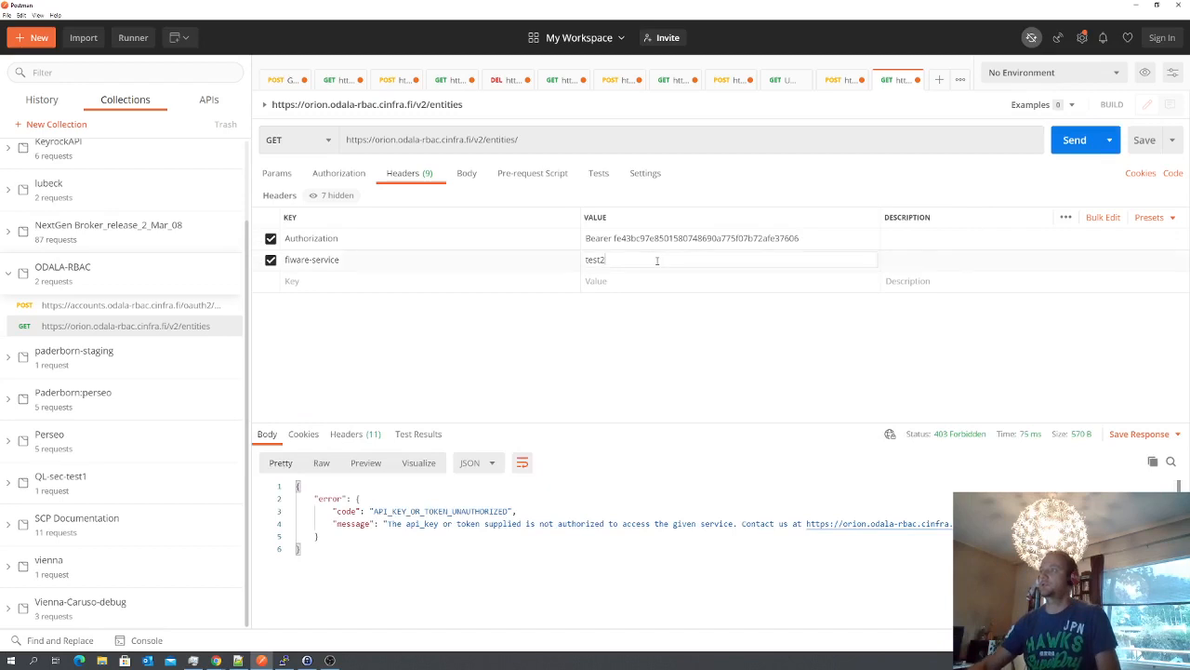
pyautogui.press('BackSpace')
pyautogui.write('1')
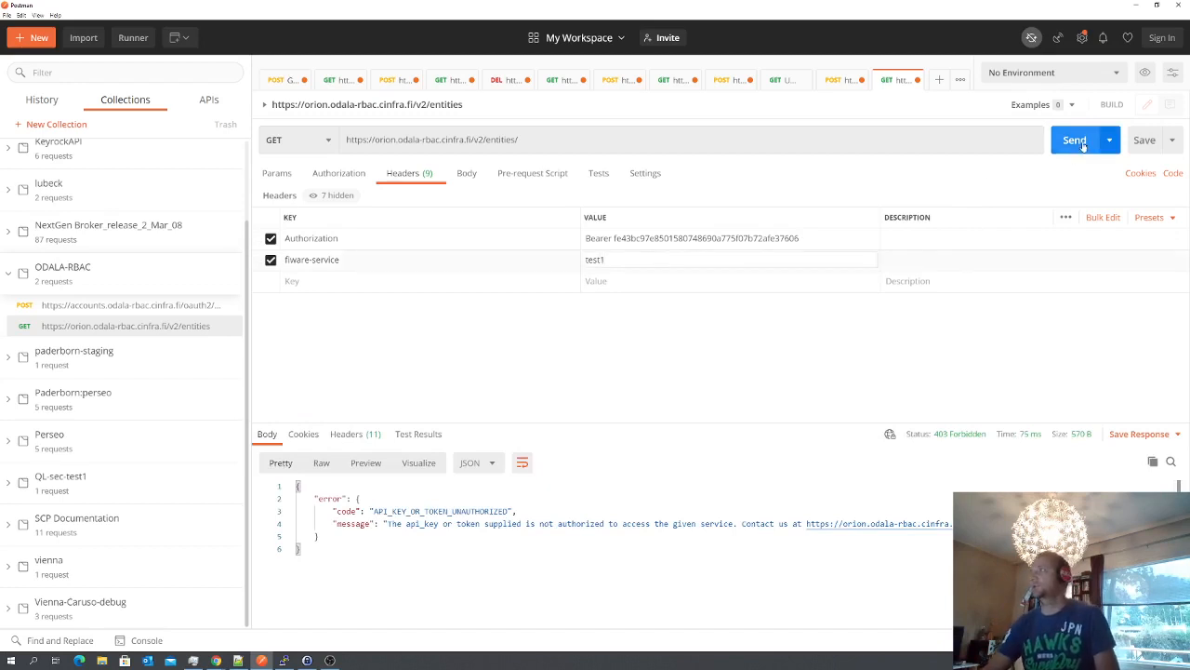
pyautogui.click(1074, 140)
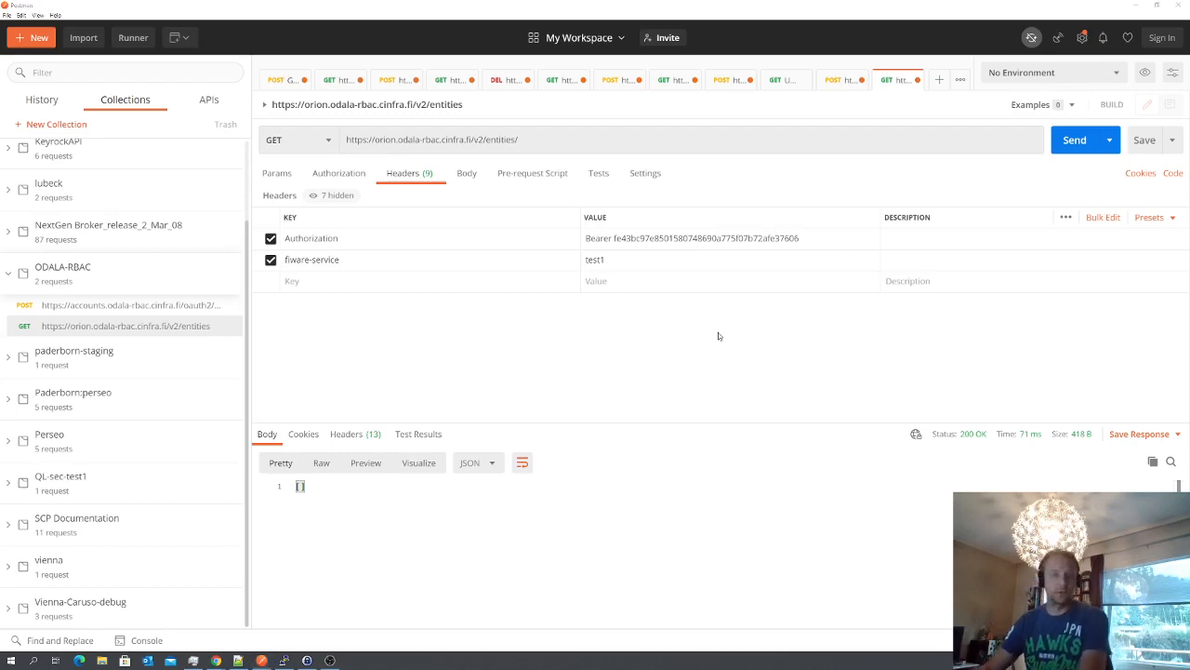
# Switch to API Umbrella, reopen the Orion backend and remove the "noone" required role from its global request settings
pyautogui.hotkey('alt', 'Tab')
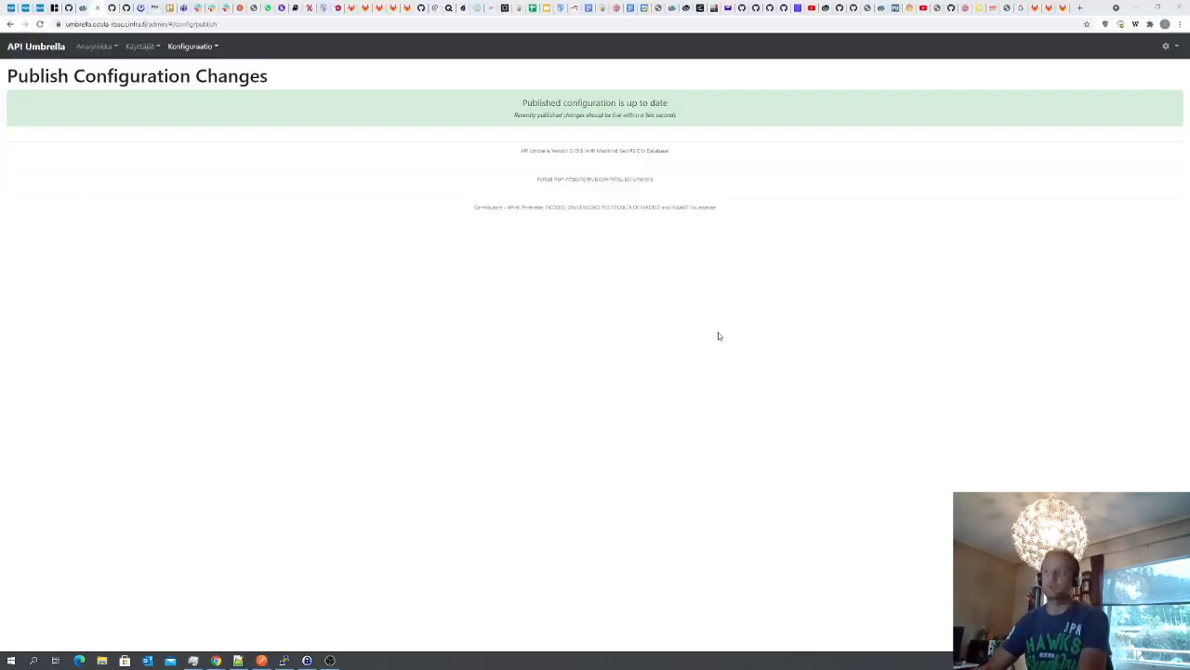
pyautogui.click(174, 48)
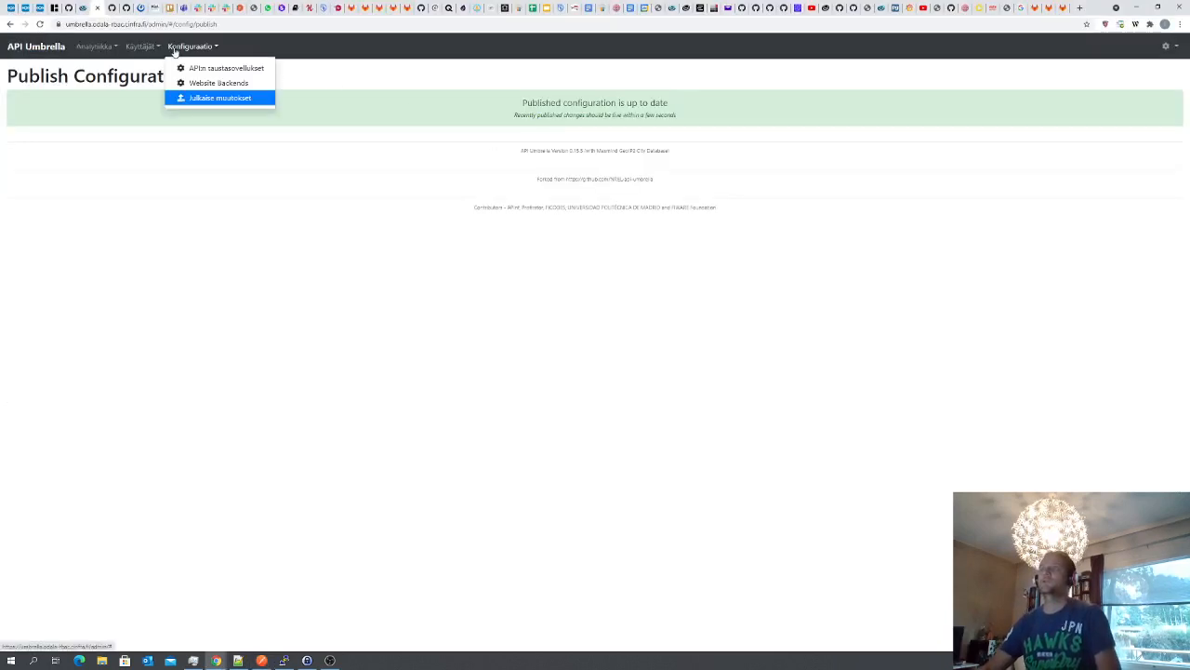
pyautogui.click(232, 68)
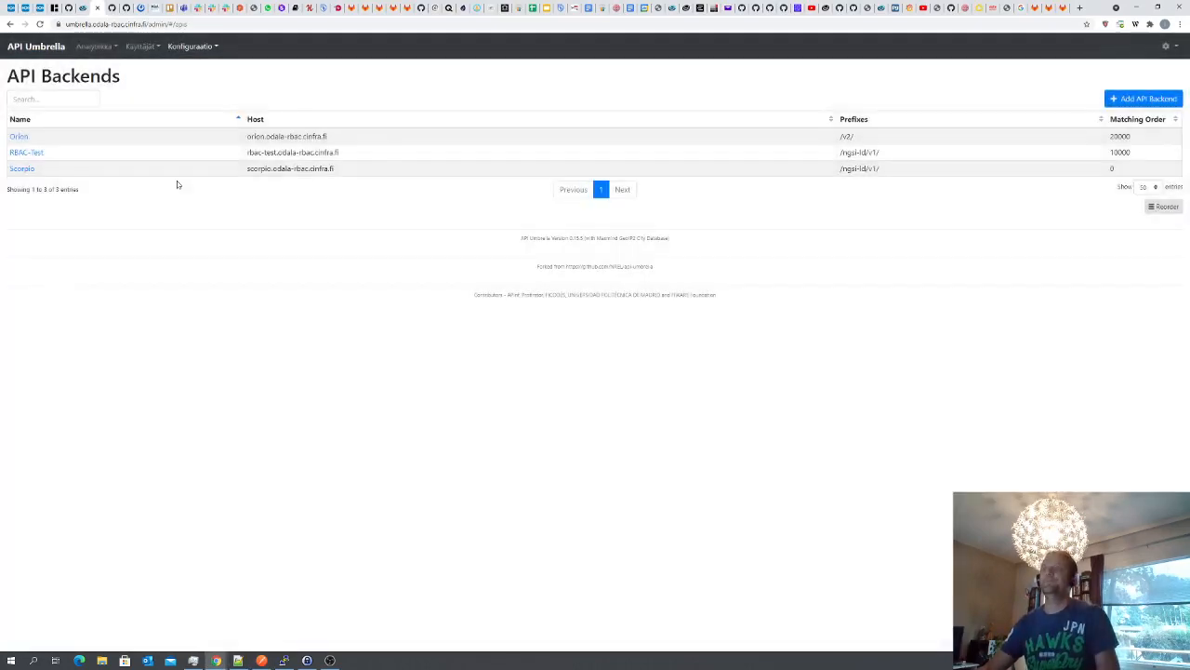
pyautogui.click(24, 137)
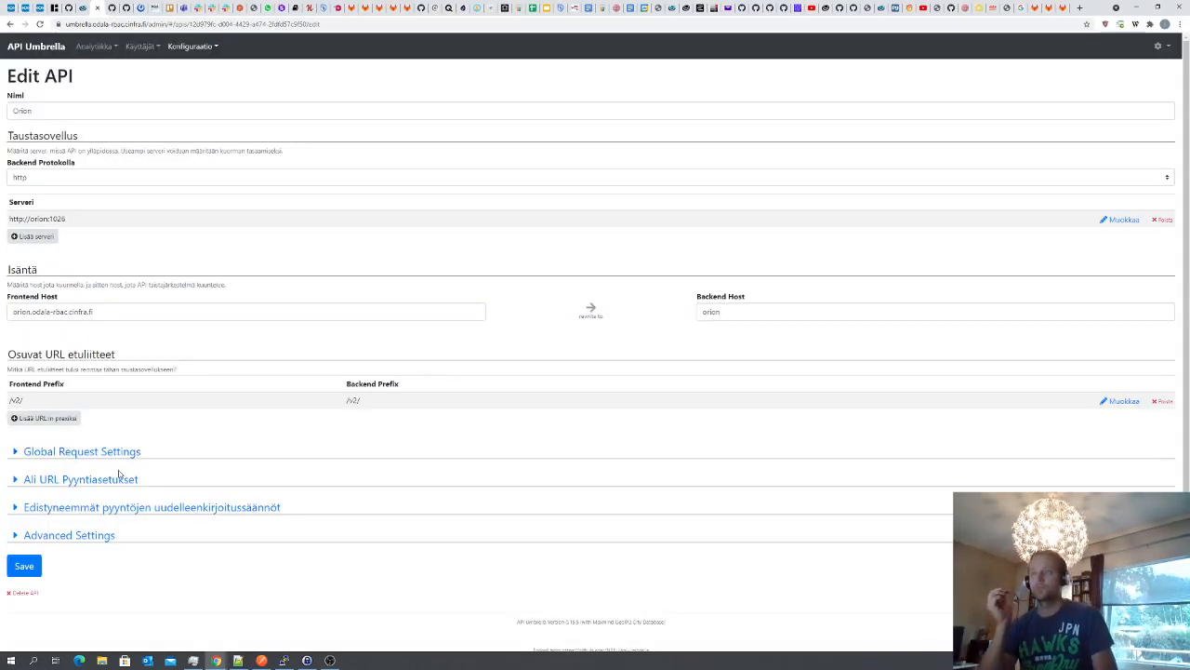
pyautogui.click(117, 480)
pyautogui.scroll(-1, 436, 448)
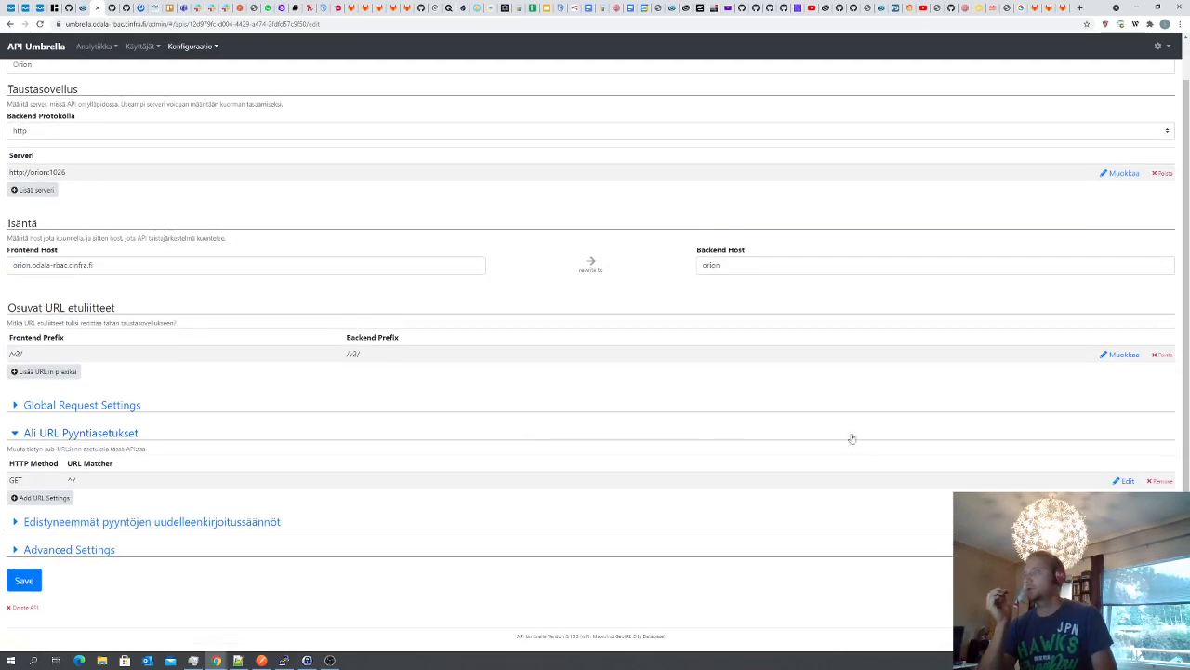
pyautogui.click(81, 409)
pyautogui.scroll(-3, 96, 407)
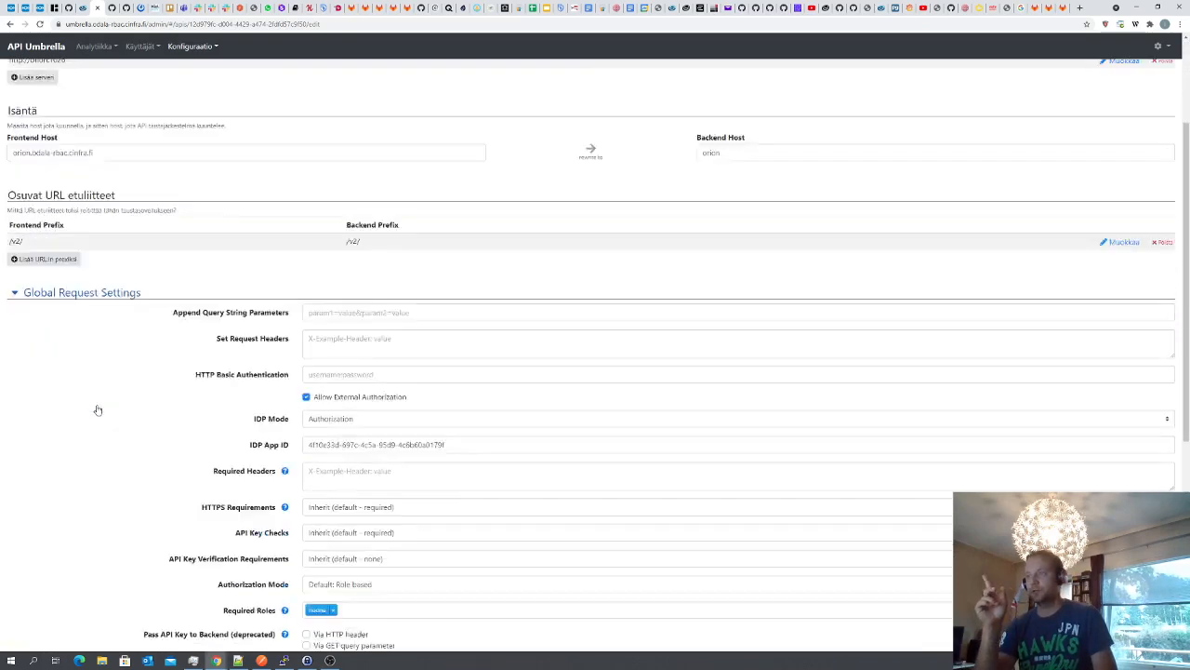
pyautogui.click(333, 443)
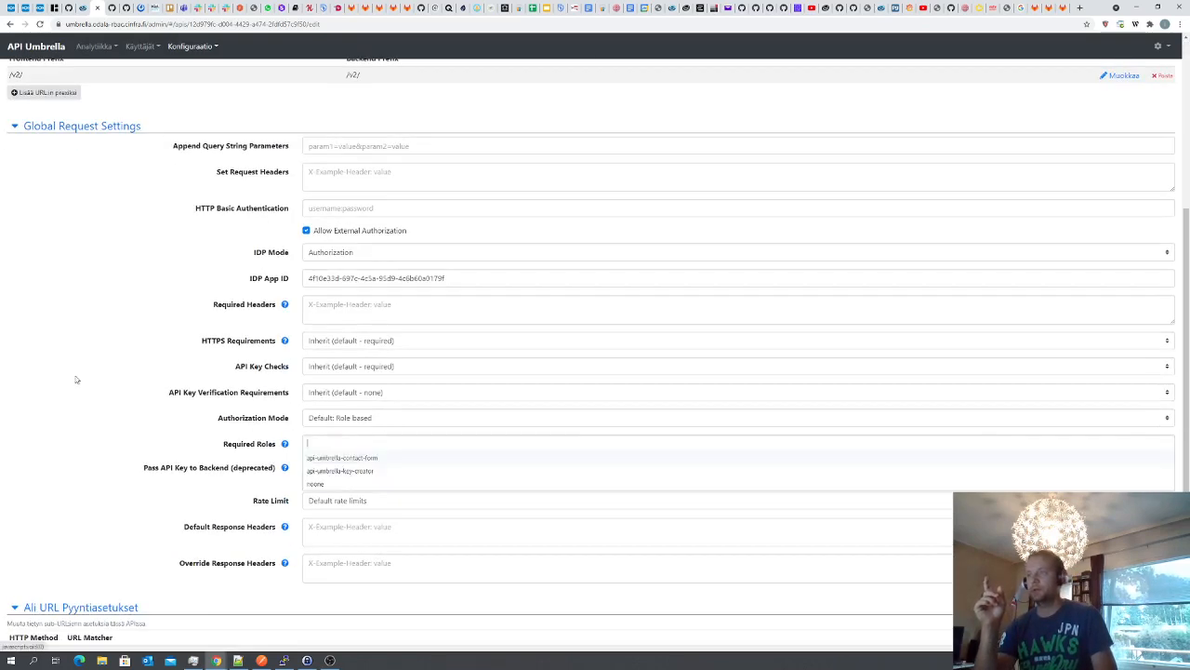
pyautogui.click(82, 378)
# Save the Orion backend without the global required role and publish the configuration changes
pyautogui.scroll(-3, 90, 378)
pyautogui.click(25, 530)
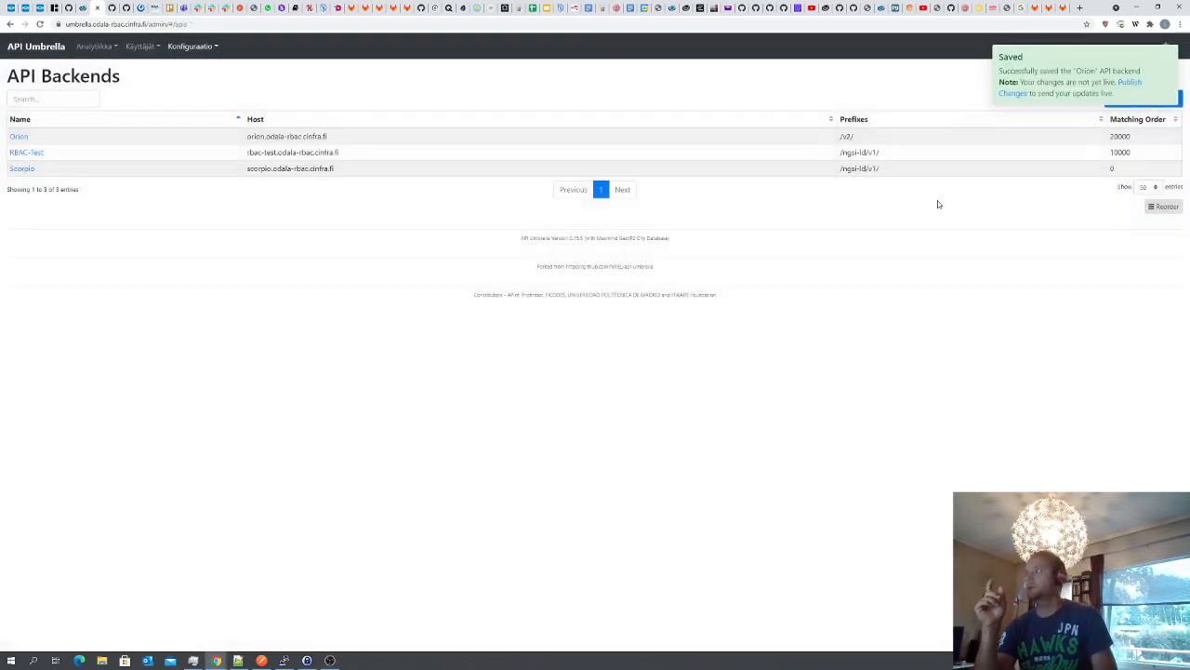
pyautogui.click(1131, 84)
pyautogui.click(603, 206)
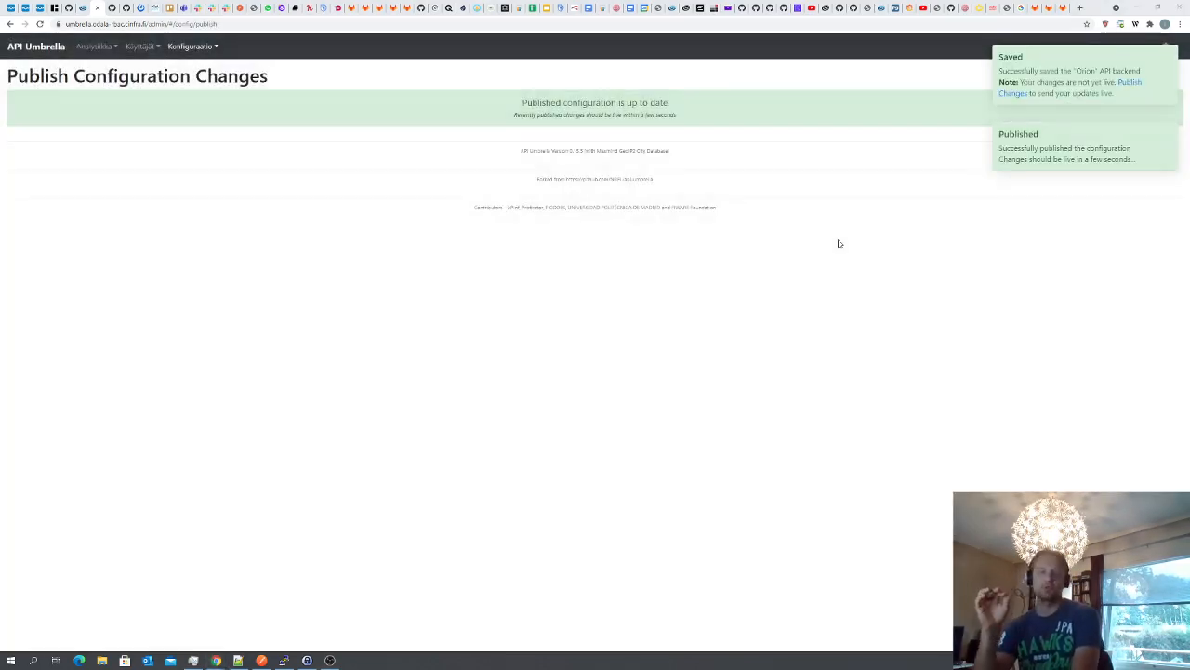
# Switch to Postman and send the entities request with the fiware-service header disabled and again with its test1 value enabled
pyautogui.hotkey('alt', 'Tab')
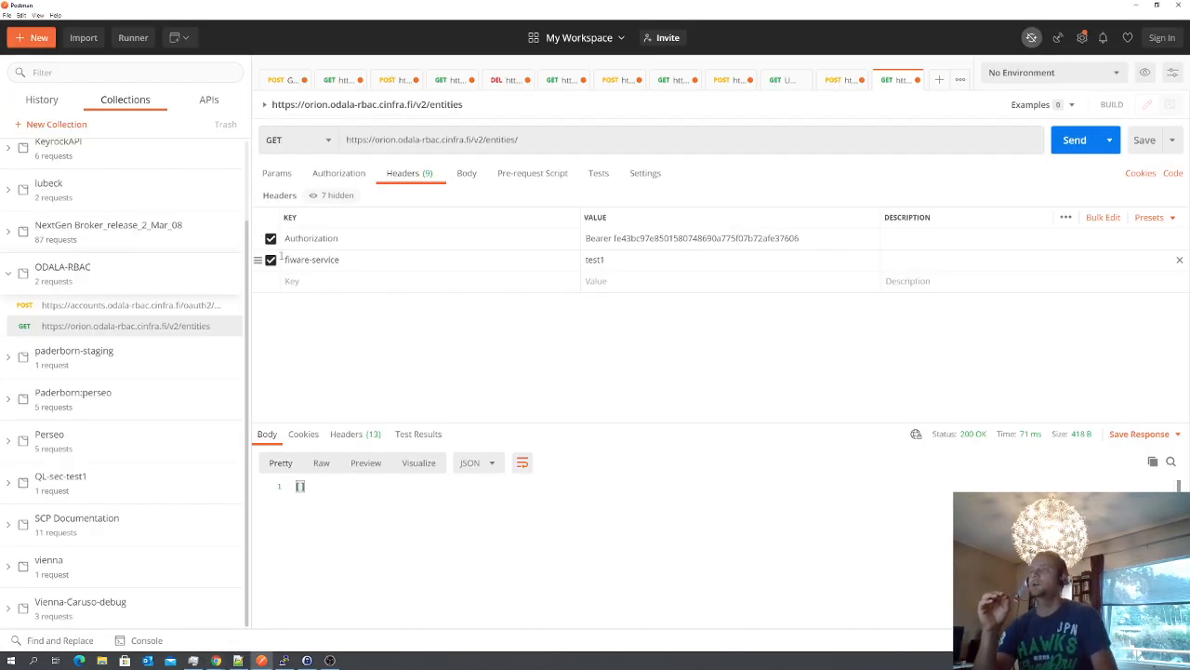
pyautogui.click(271, 259)
pyautogui.click(1074, 143)
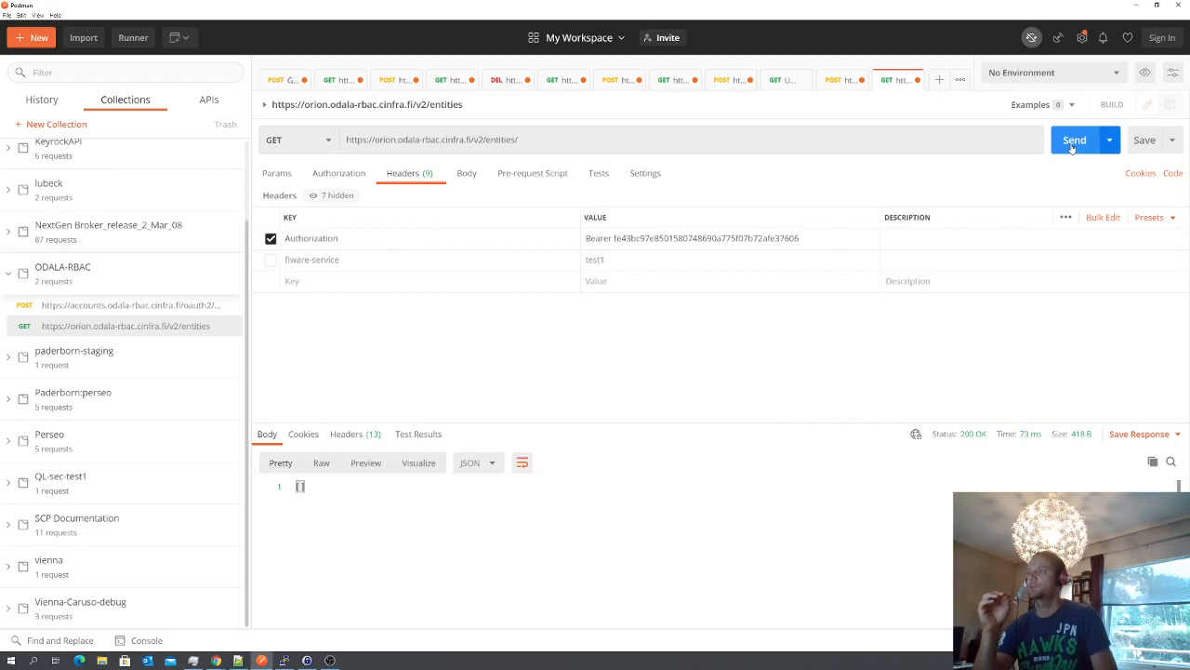
pyautogui.click(270, 260)
pyautogui.click(1075, 149)
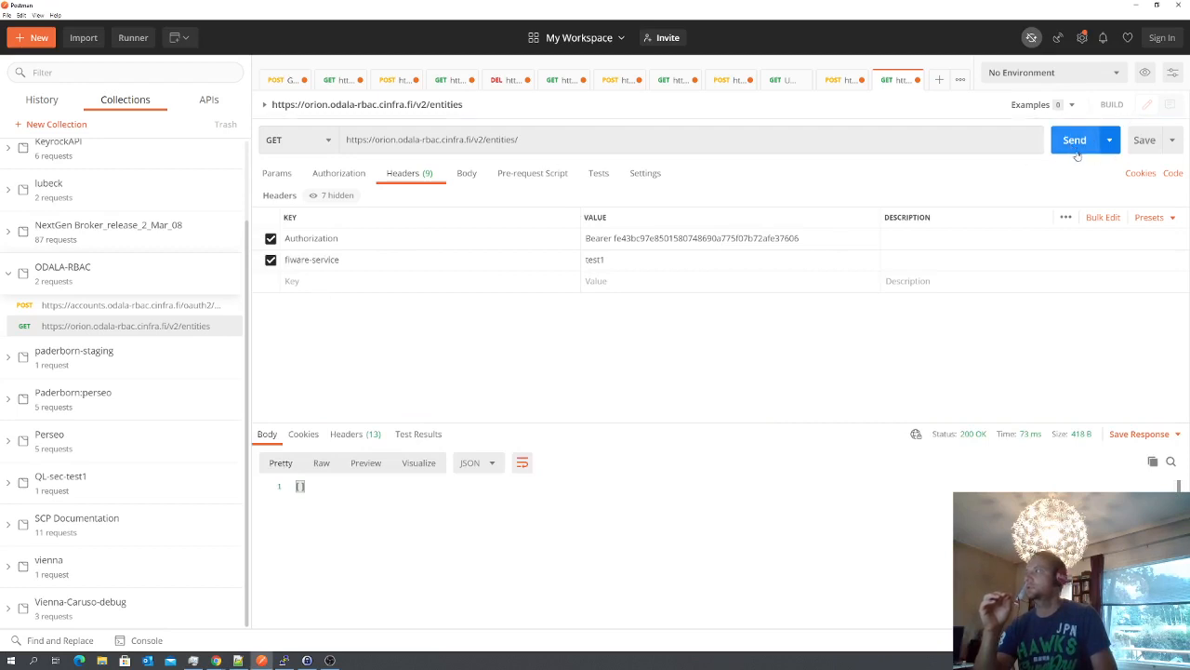
pyautogui.click(1076, 144)
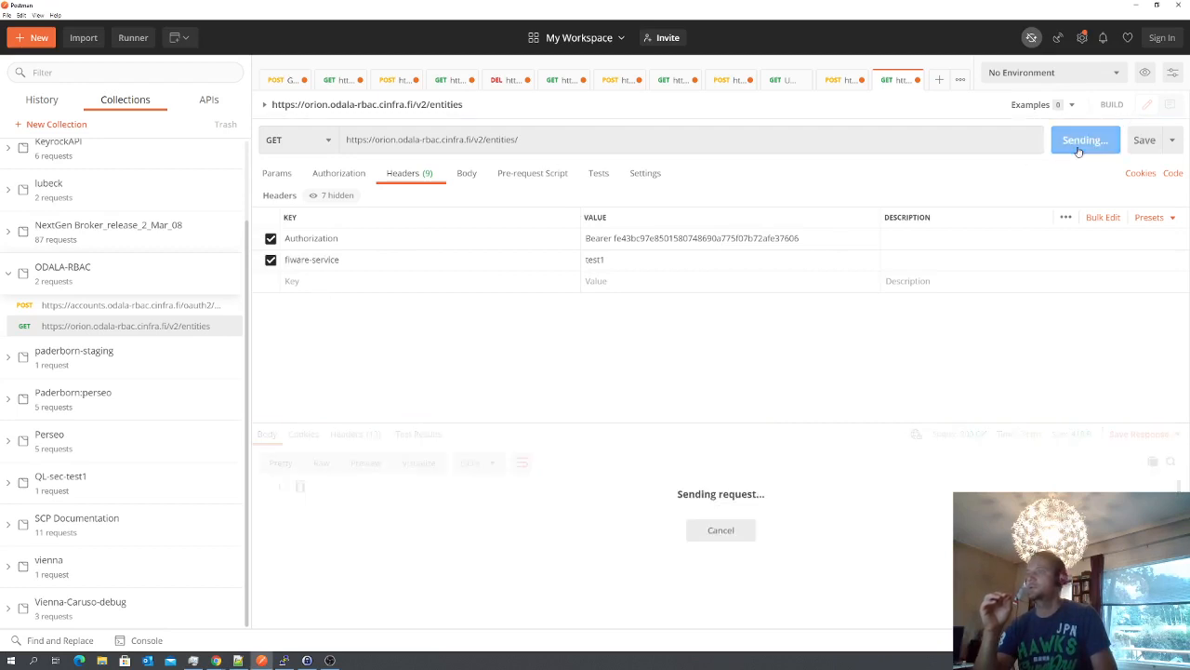
# Set the fiware-service header to test2 and resend the entities request
pyautogui.click(642, 253)
pyautogui.press('BackSpace')
pyautogui.write('2')
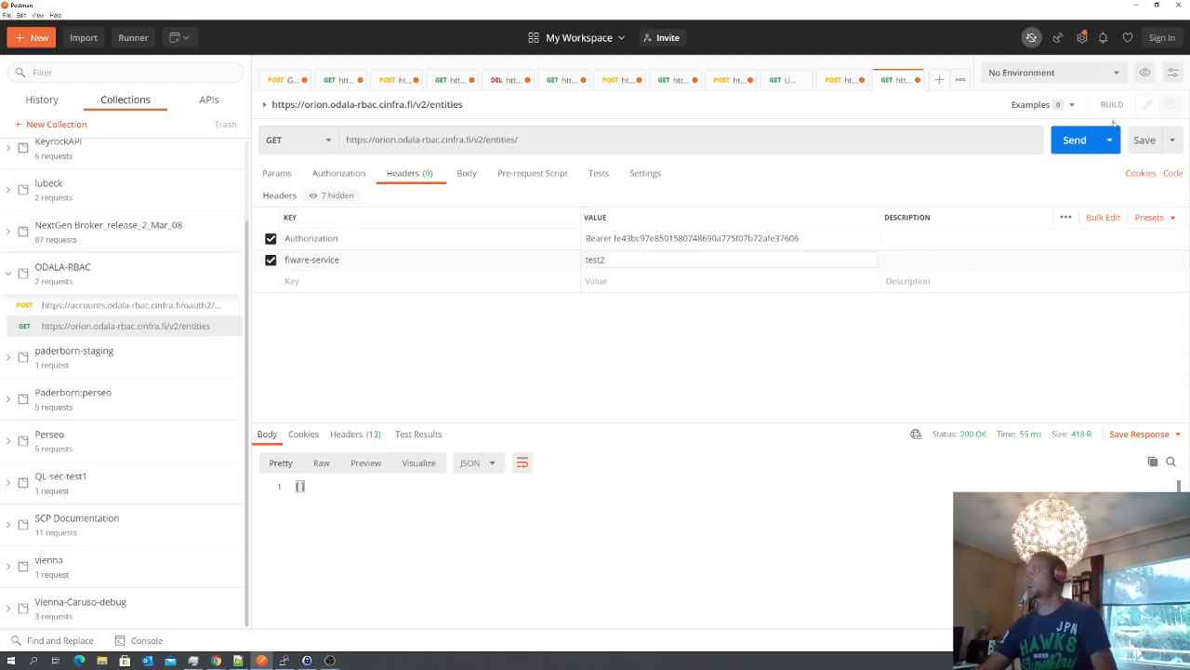
pyautogui.click(1077, 140)
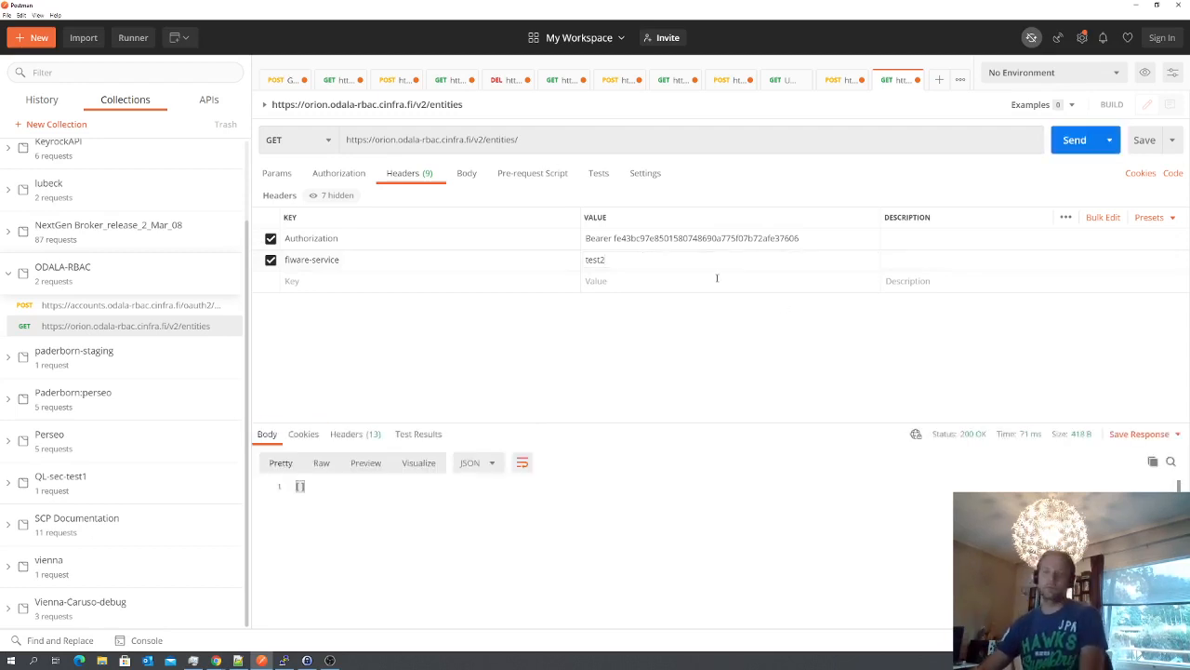
# Switch to API Umbrella, reopen the Orion backend and check its GET ^/ sub-URL request settings without changing them
pyautogui.hotkey('alt', 'Tab')
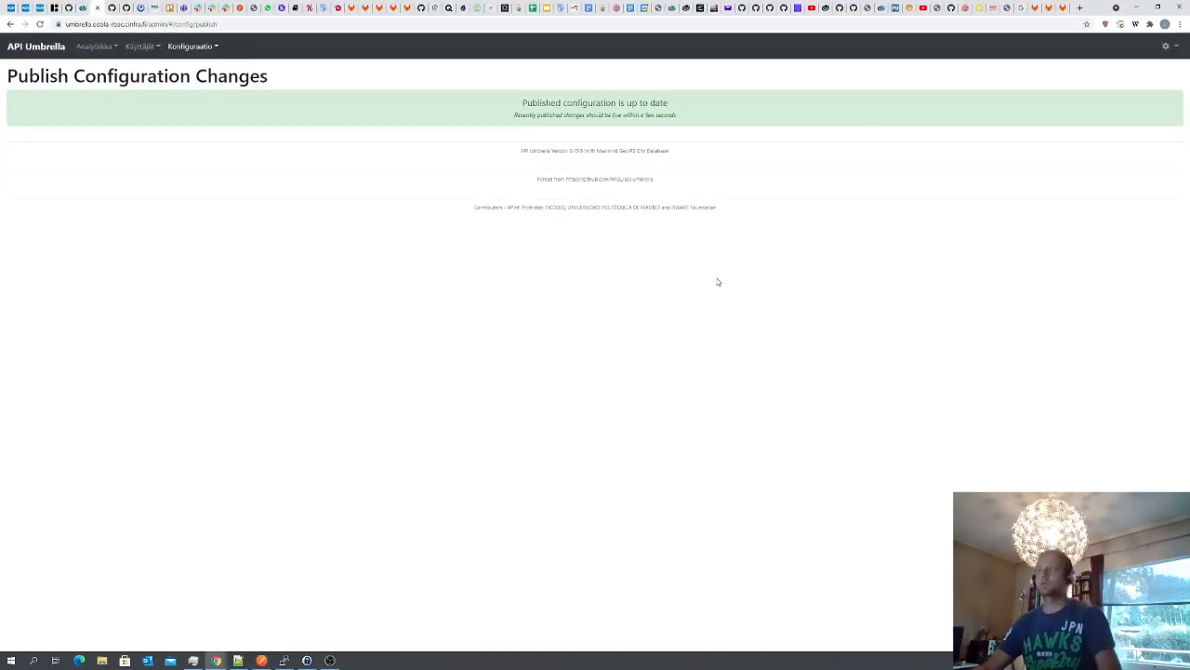
pyautogui.click(180, 46)
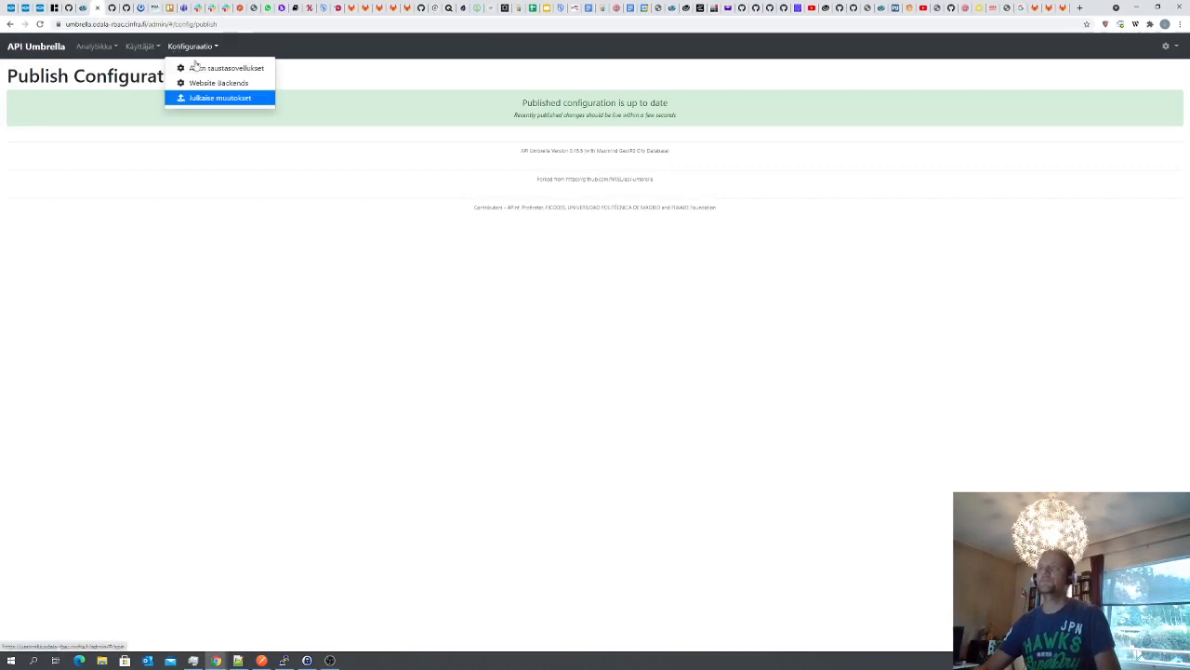
pyautogui.click(198, 67)
pyautogui.click(22, 136)
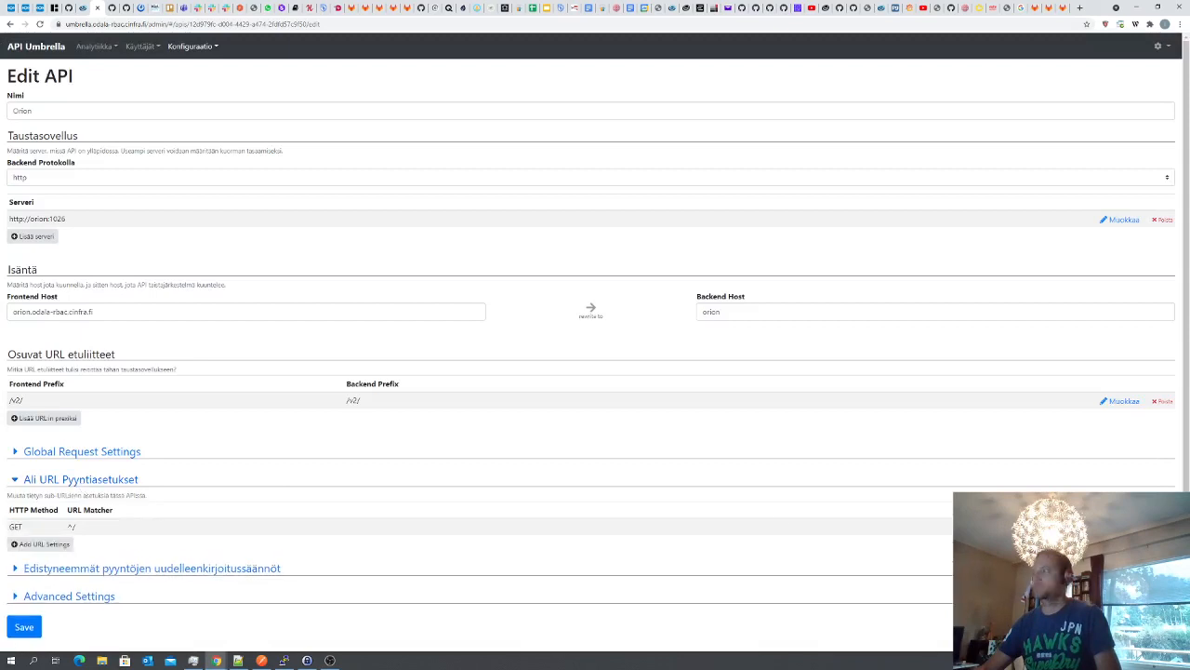
pyautogui.click(1124, 527)
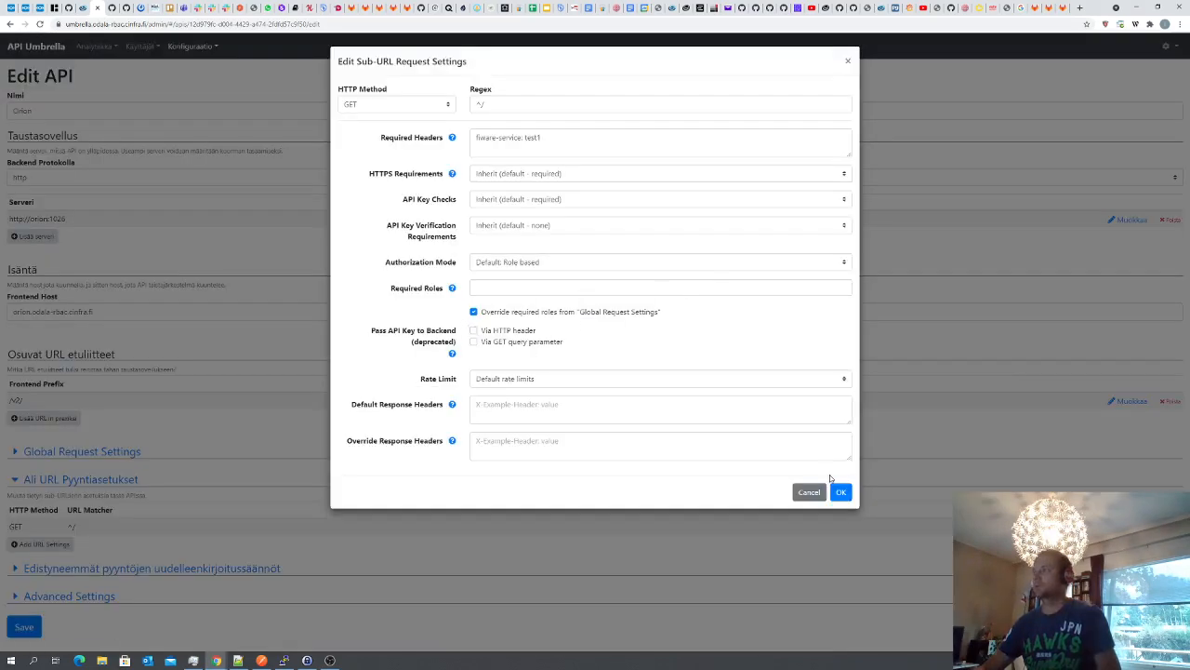
pyautogui.click(809, 492)
# Add a new required role named jfeklwqj to the Orion backend's global request settings
pyautogui.click(104, 457)
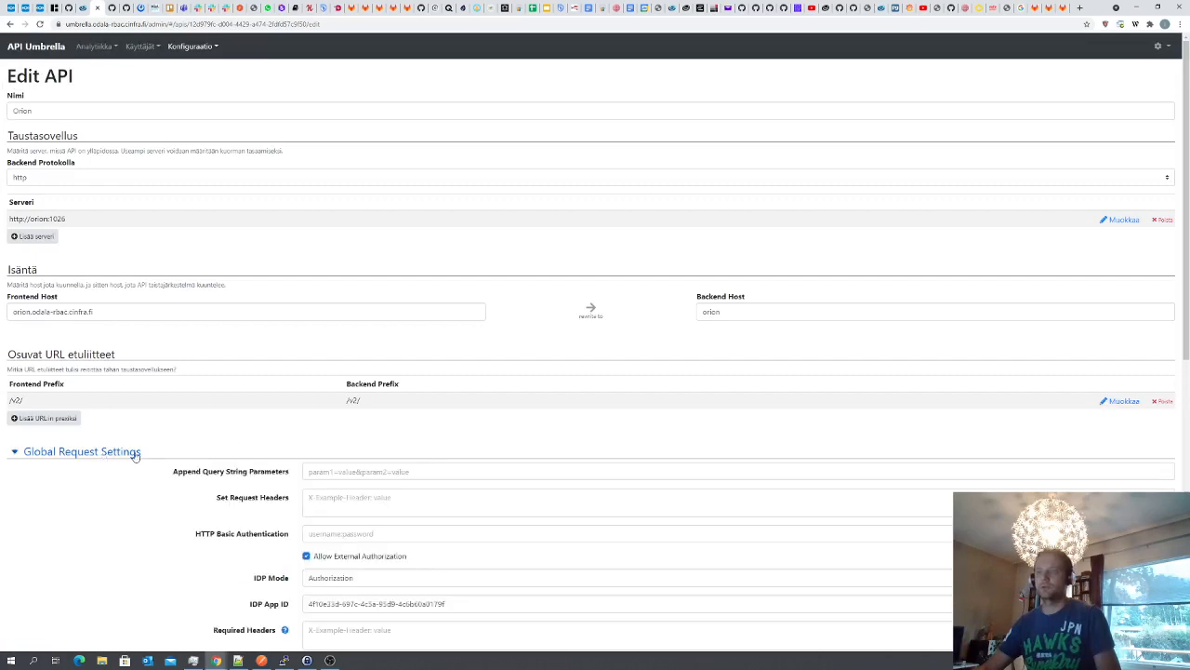
pyautogui.scroll(-3, 165, 459)
pyautogui.click(339, 534)
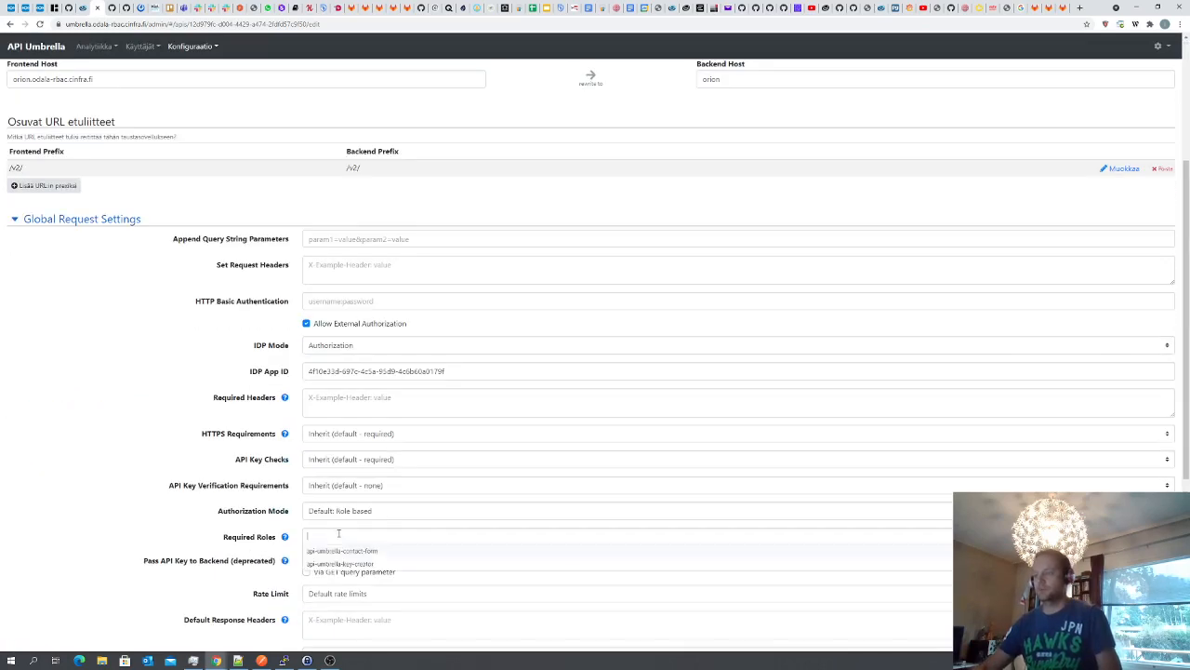
pyautogui.write('jfeklwqj')
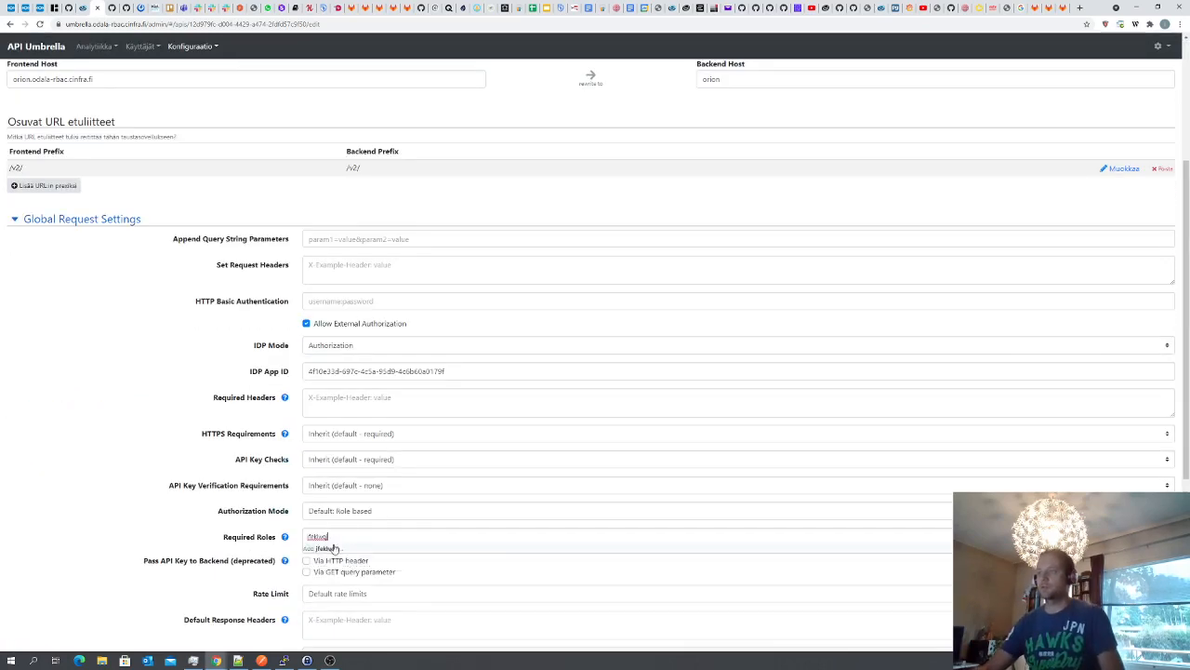
pyautogui.click(328, 549)
# Save the Orion backend with its new global required role and publish the configuration changes
pyautogui.scroll(-1, 87, 524)
pyautogui.scroll(-3, 88, 524)
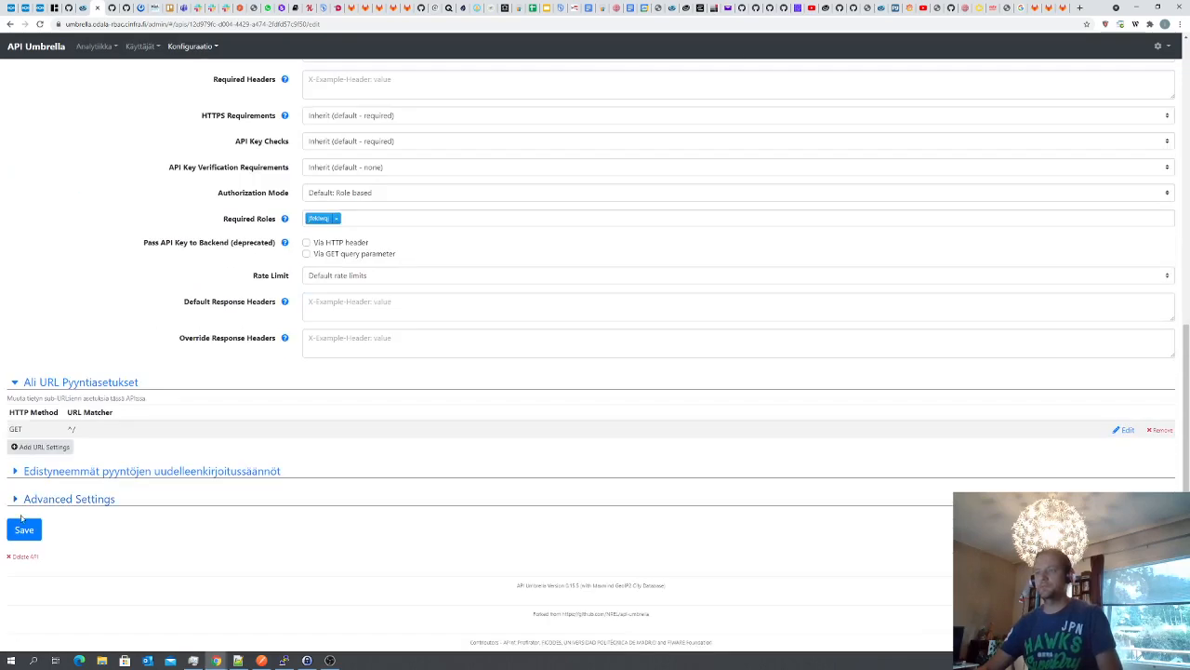
pyautogui.click(24, 528)
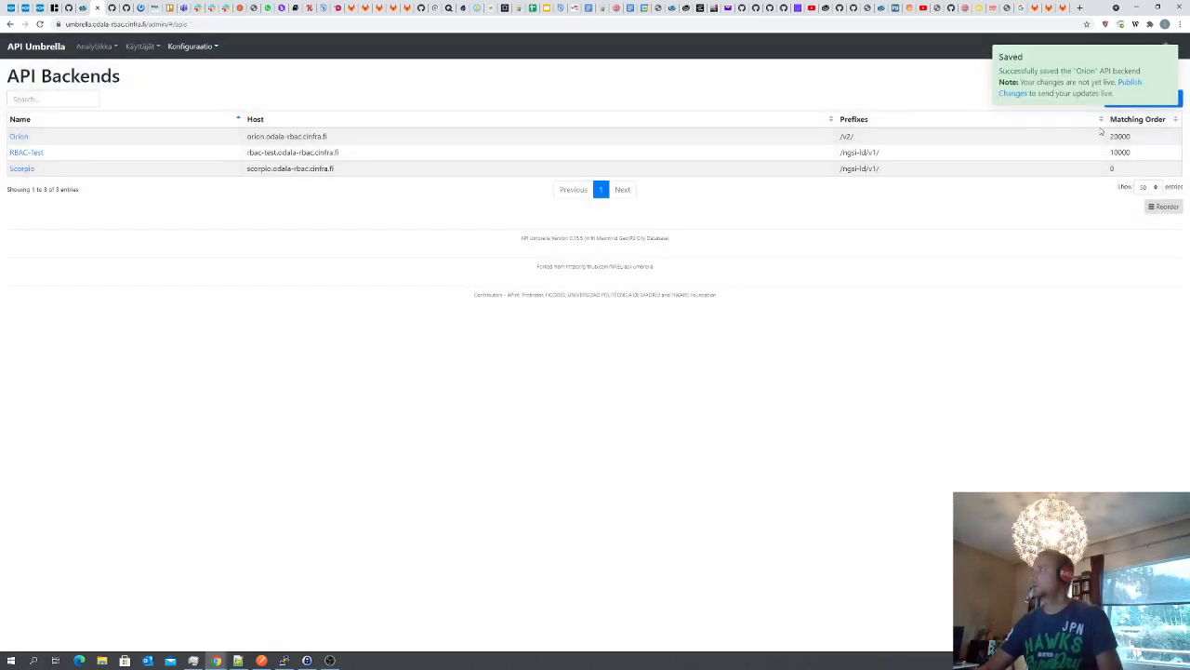
pyautogui.click(1129, 82)
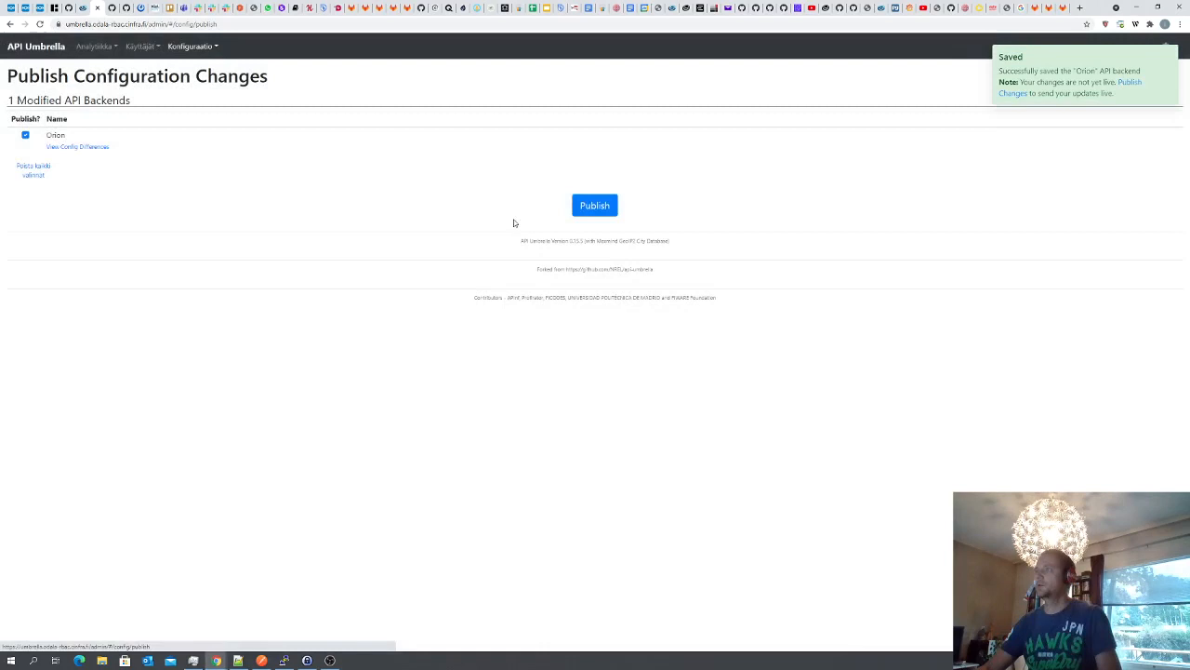
pyautogui.click(590, 205)
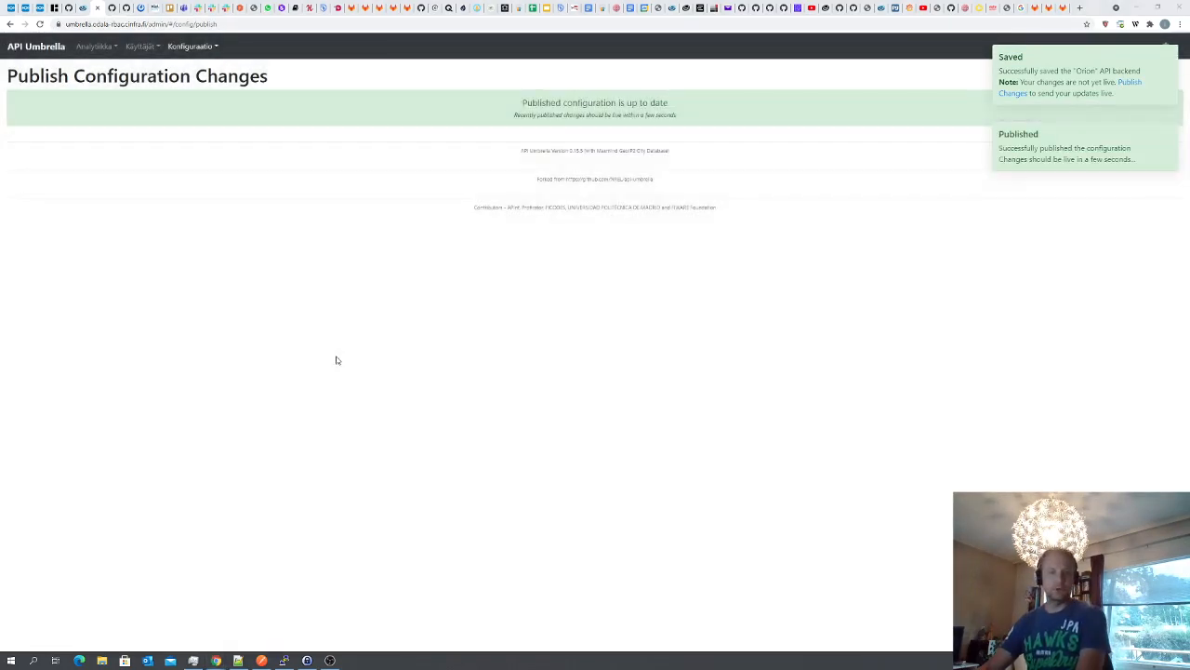
# Switch to Postman, resend the entities request, and send it again with the fiware-service header set to test1
pyautogui.hotkey('alt', 'Tab')
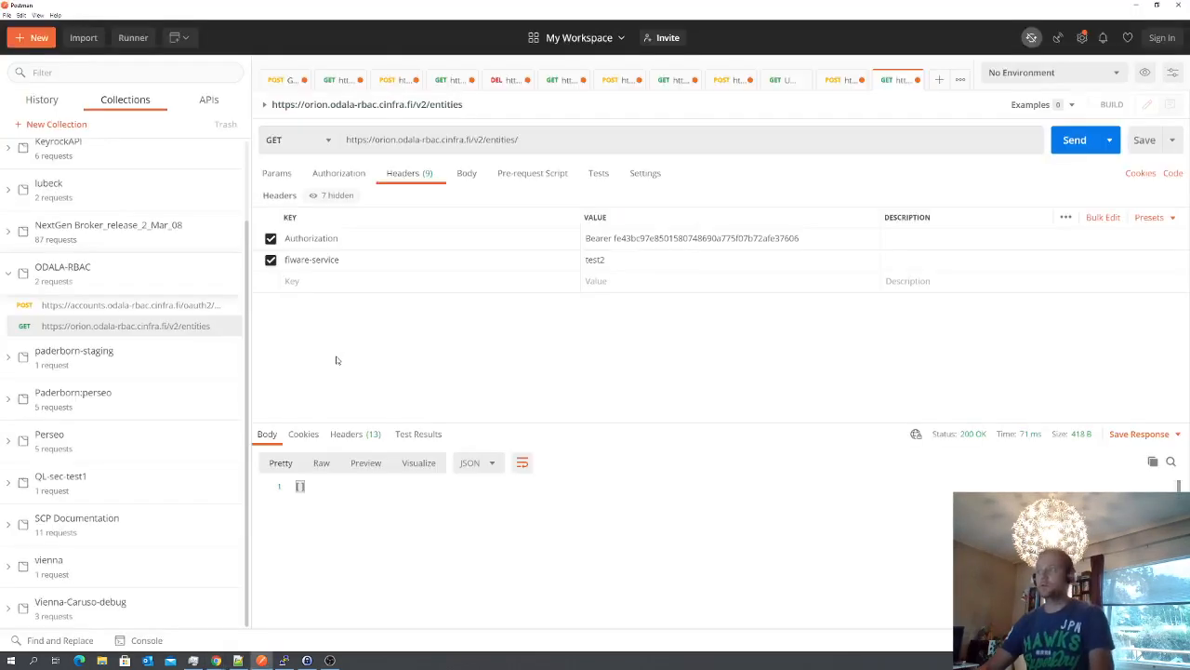
pyautogui.click(1075, 139)
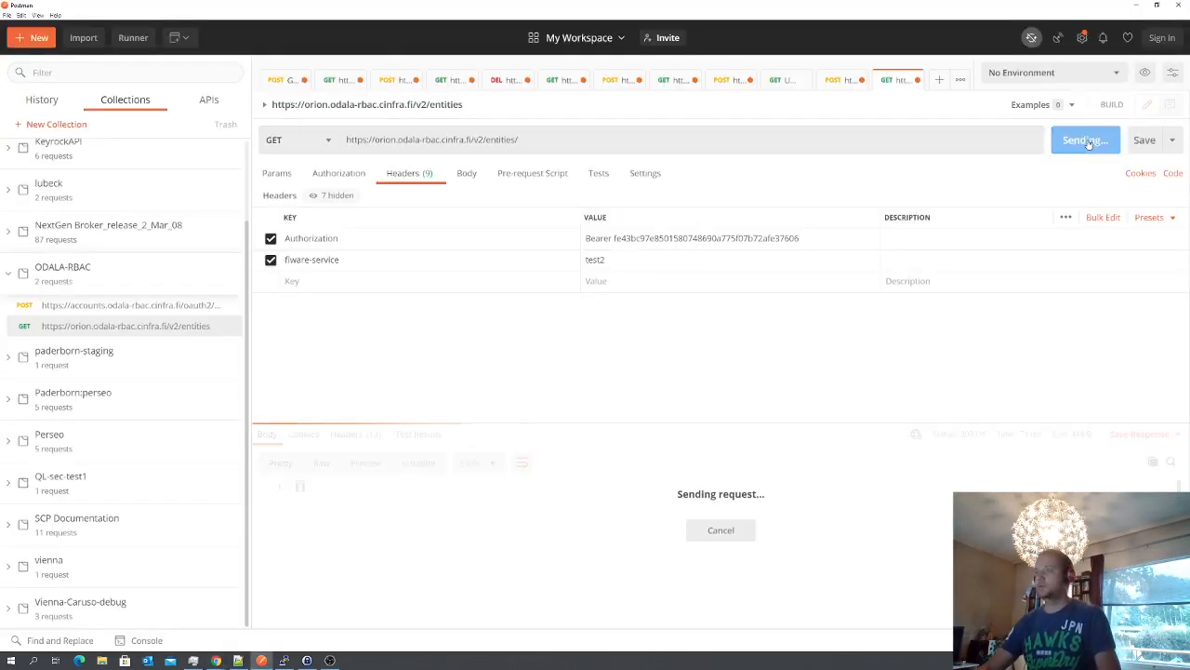
pyautogui.click(632, 259)
pyautogui.press('BackSpace')
pyautogui.write('1')
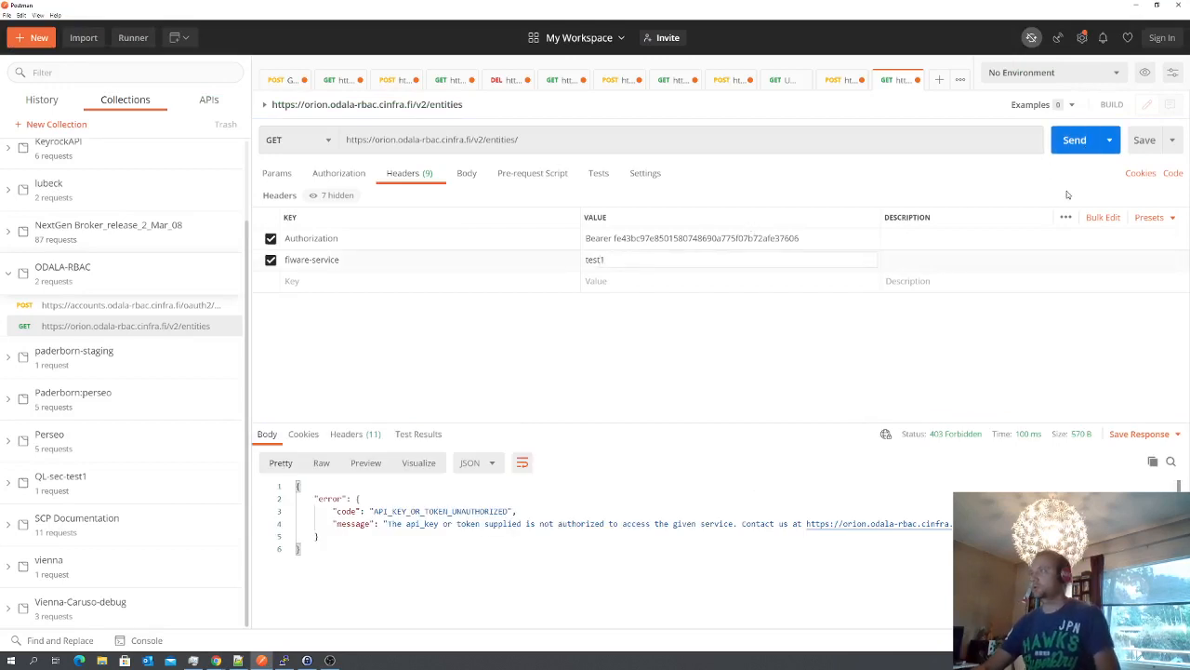
pyautogui.click(1075, 139)
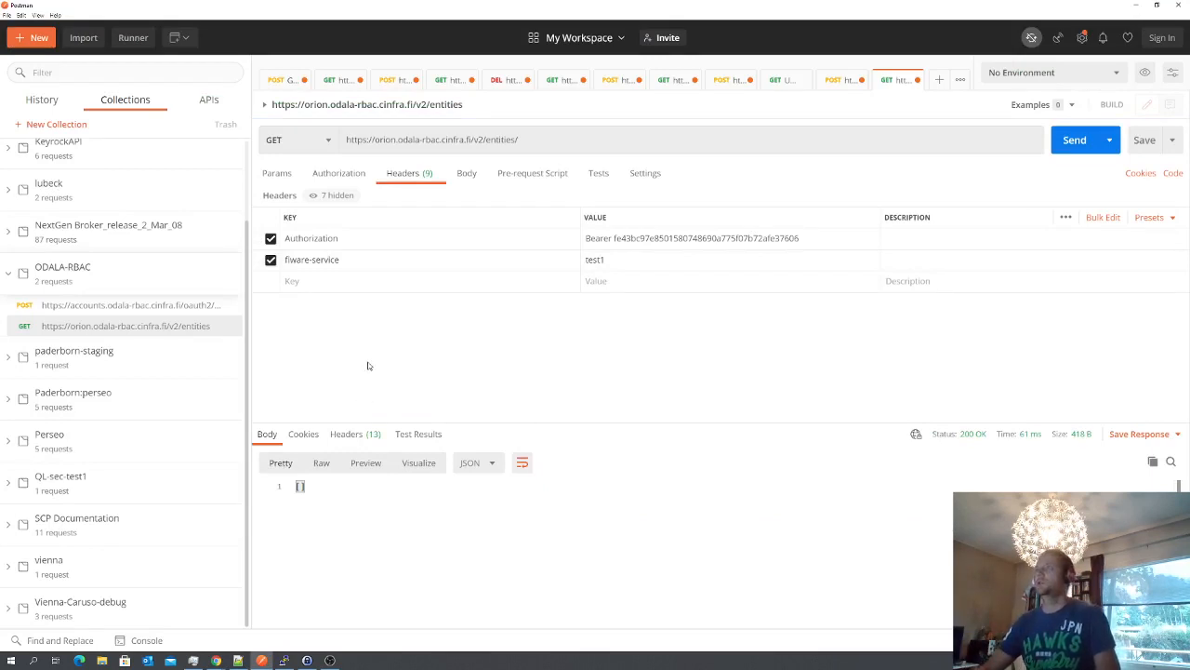
# Change the entities request method to DELETE, append jasdfkl to the URL path and send it
pyautogui.click(292, 139)
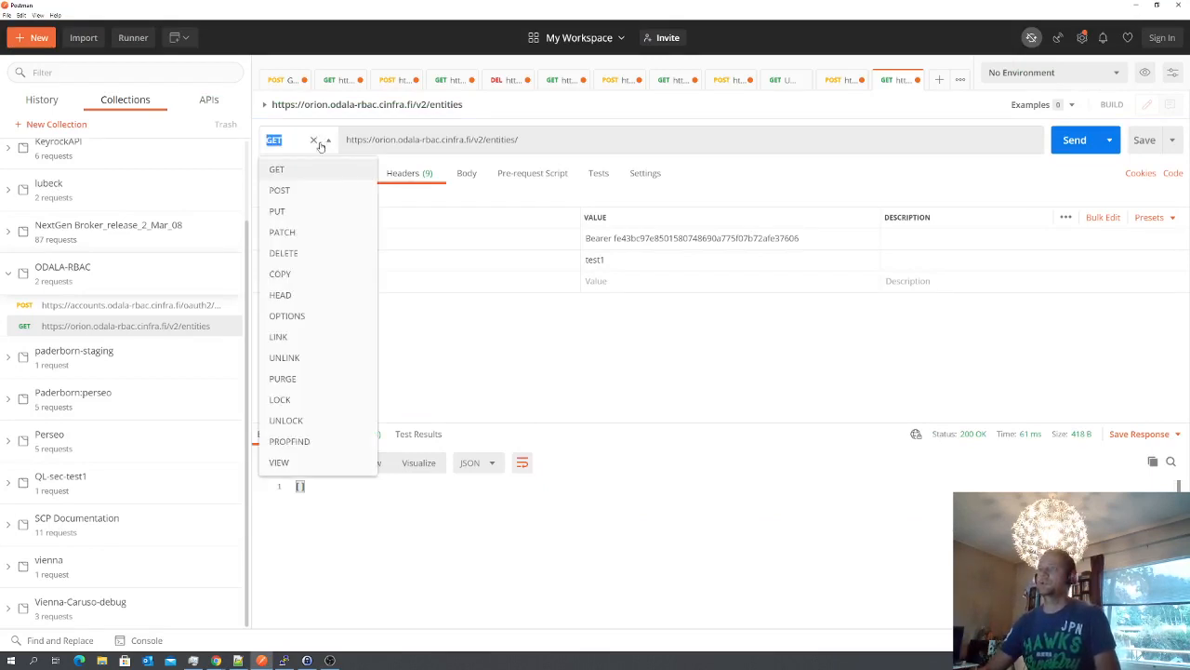
pyautogui.click(294, 252)
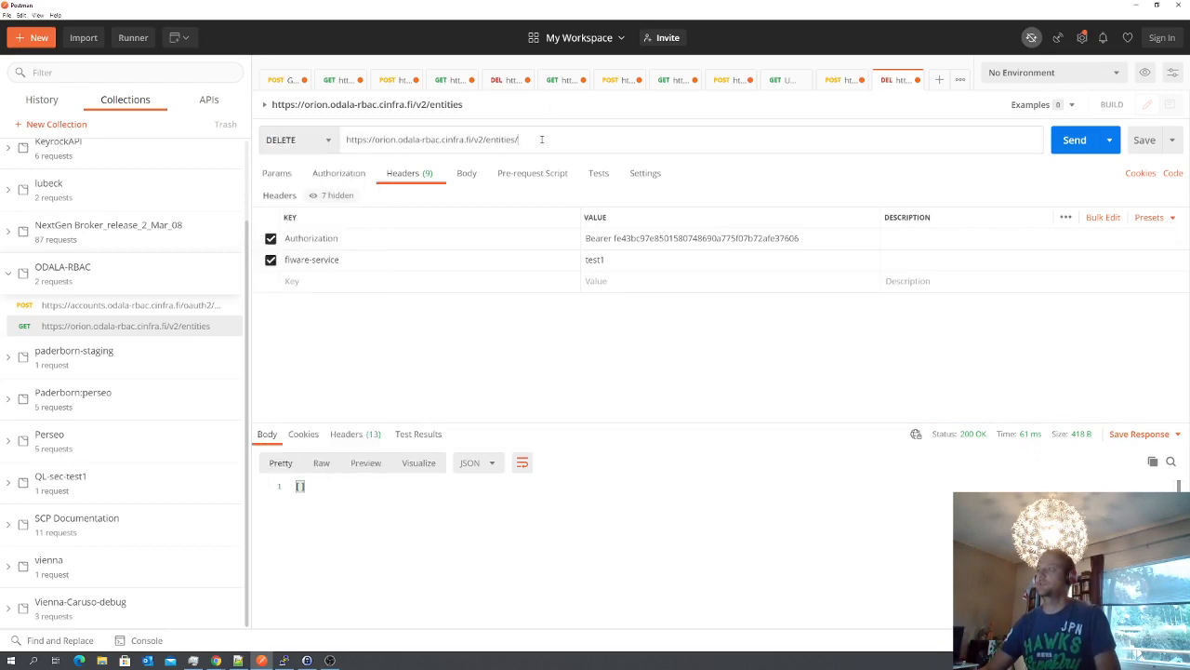
pyautogui.write('jasdfk')
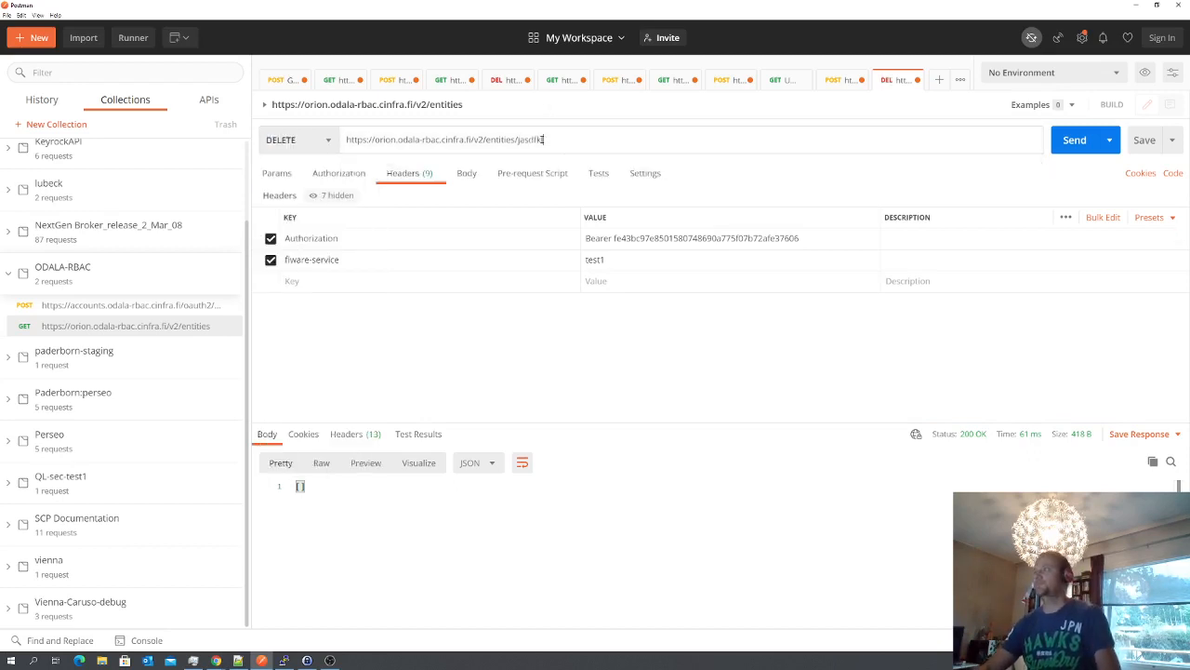
pyautogui.write('l')
pyautogui.click(1079, 139)
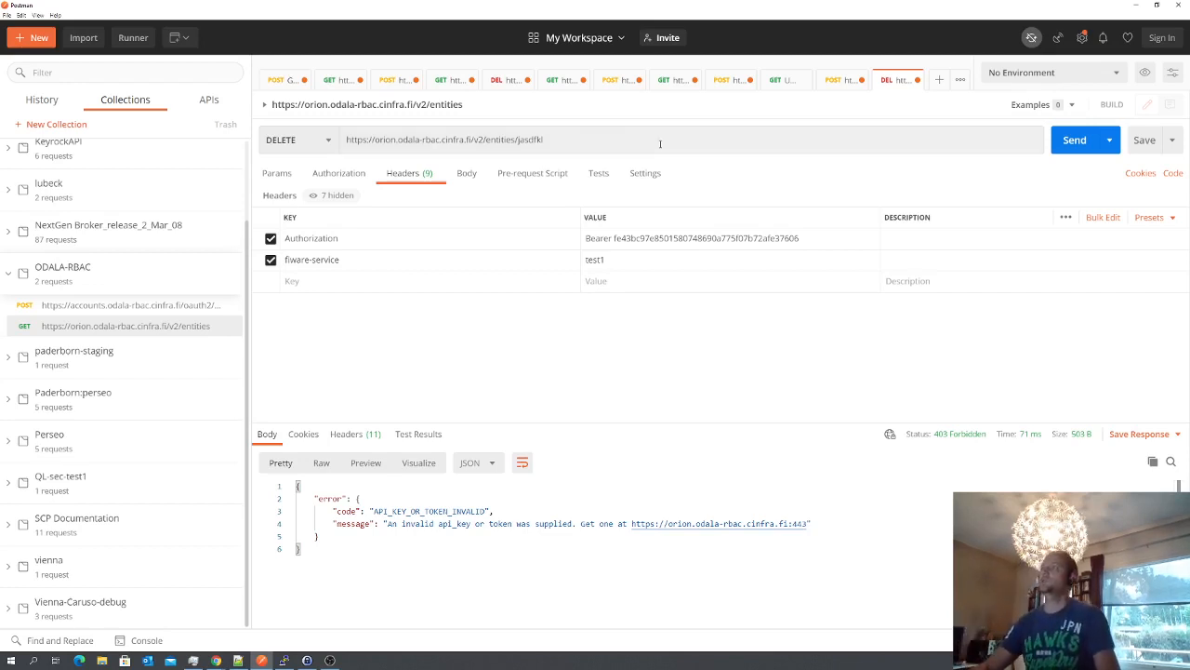
# Replace the jasdfkl ending of the DELETE request URL with the query string ?attrs=2
pyautogui.click(624, 137)
pyautogui.press('BackSpace')
pyautogui.press('BackSpace')
pyautogui.press('BackSpace')
pyautogui.press('BackSpace')
pyautogui.press('BackSpace')
pyautogui.press('BackSpace')
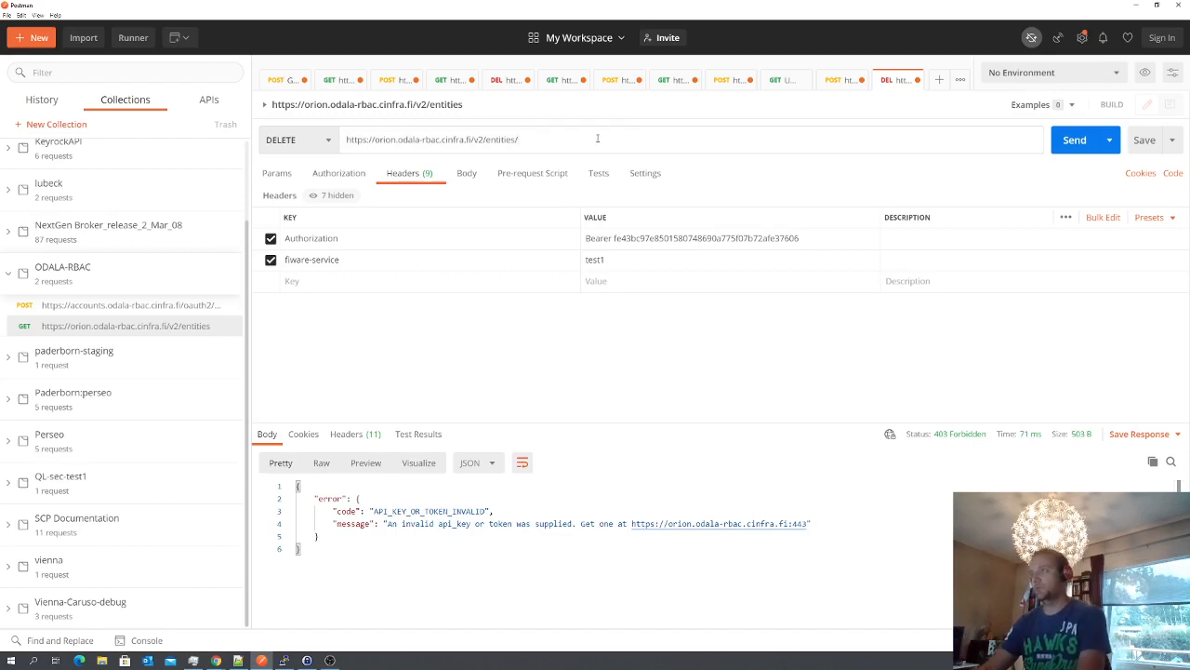
pyautogui.write('?')
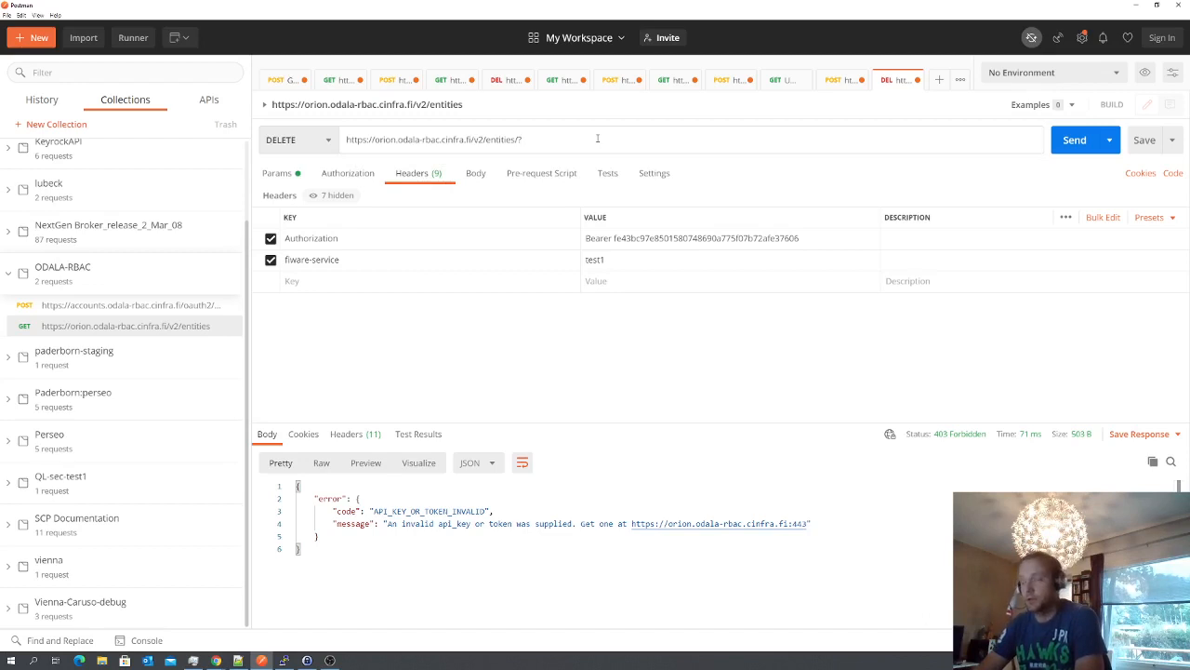
pyautogui.write('en')
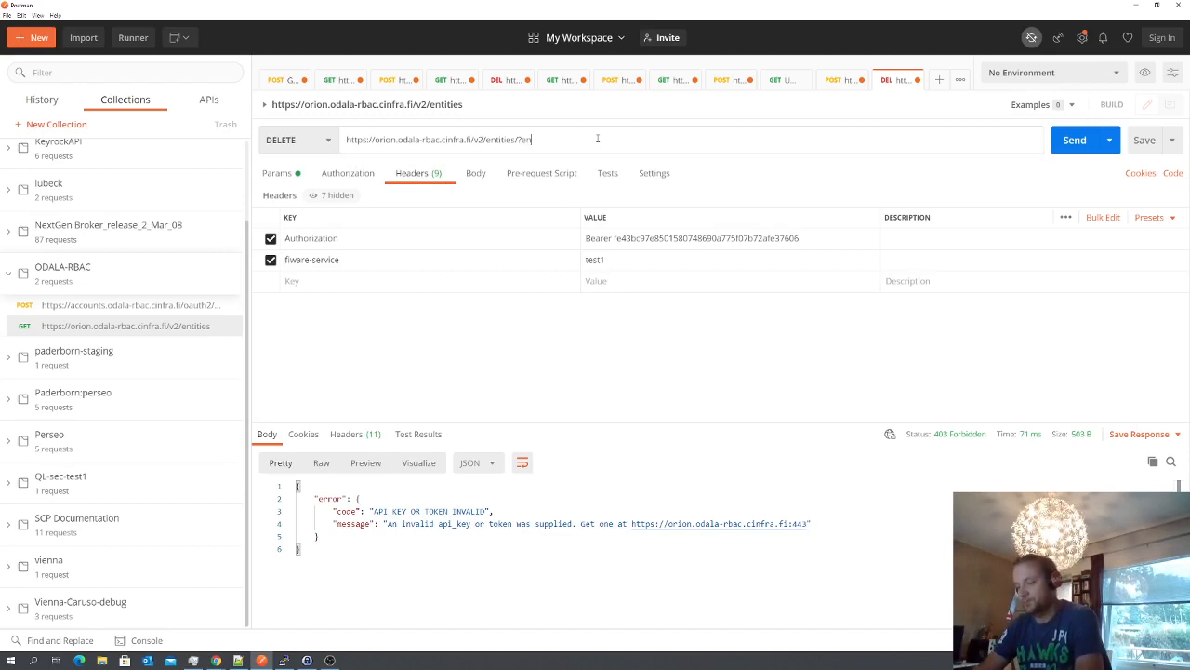
pyautogui.press('BackSpace')
pyautogui.press('BackSpace')
pyautogui.write('attrs')
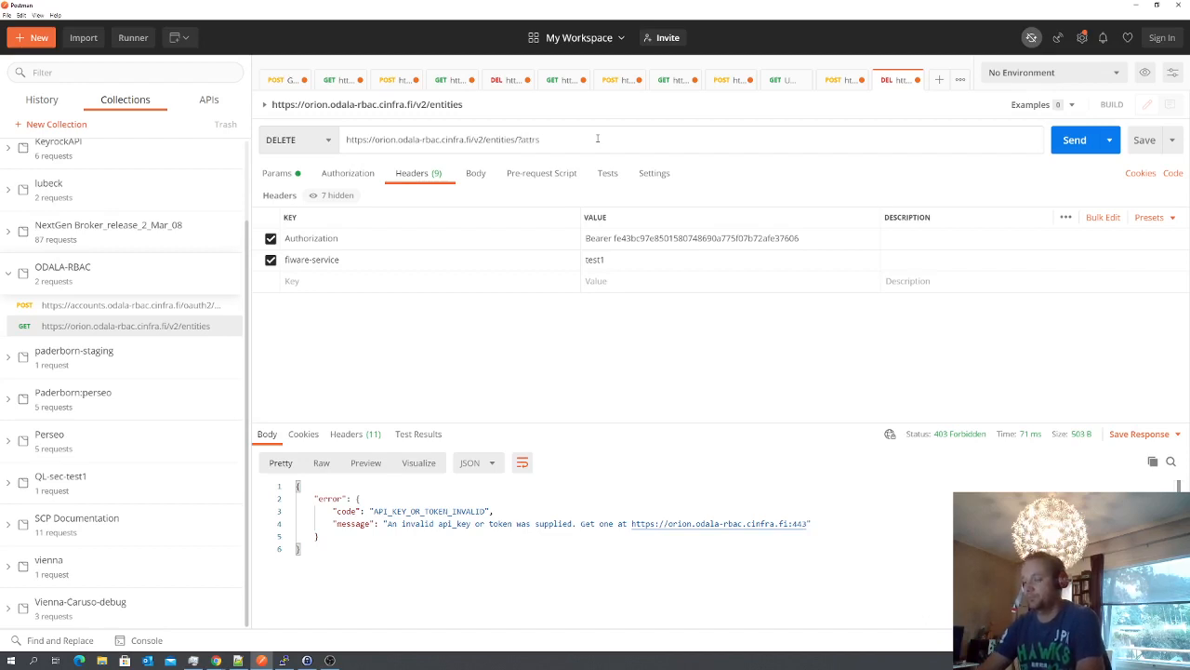
pyautogui.write('=2')
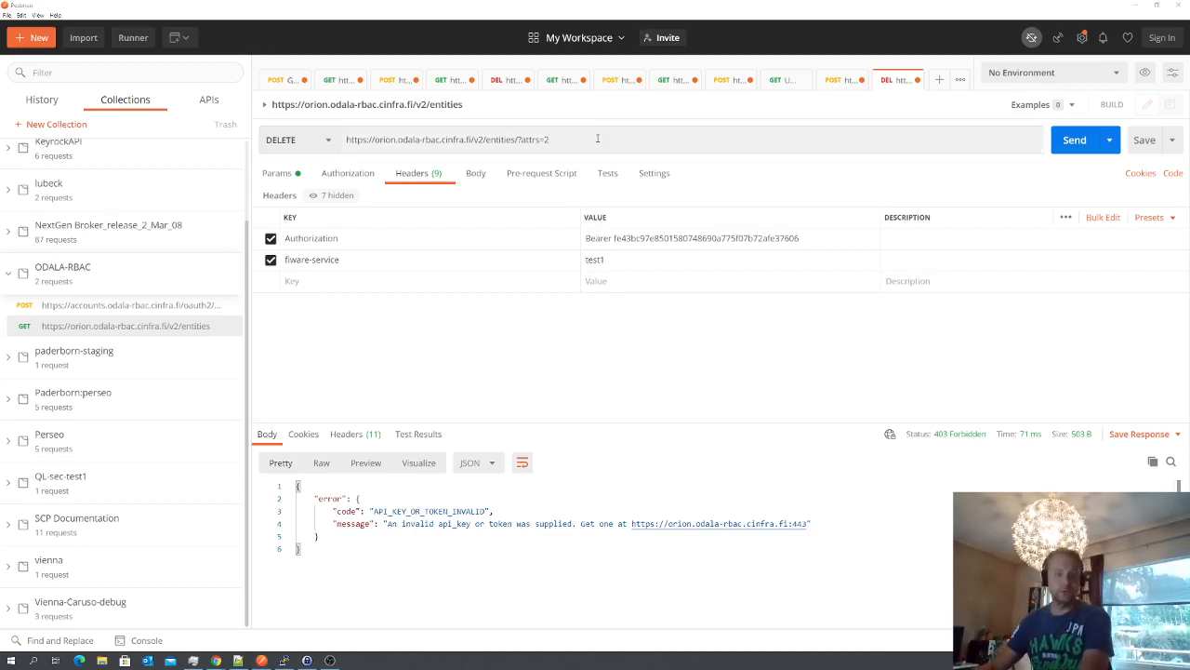
# Switch to the browser window showing the Odala-rbac repository on GitHub
pyautogui.hotkey('alt', 'Tab')
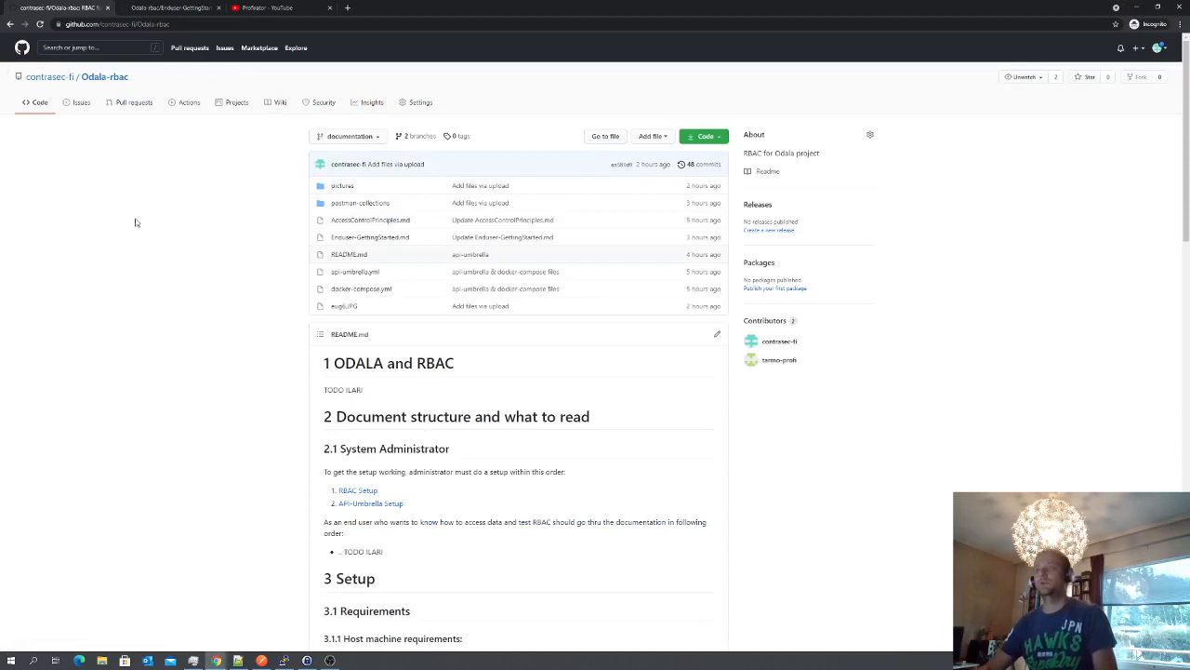